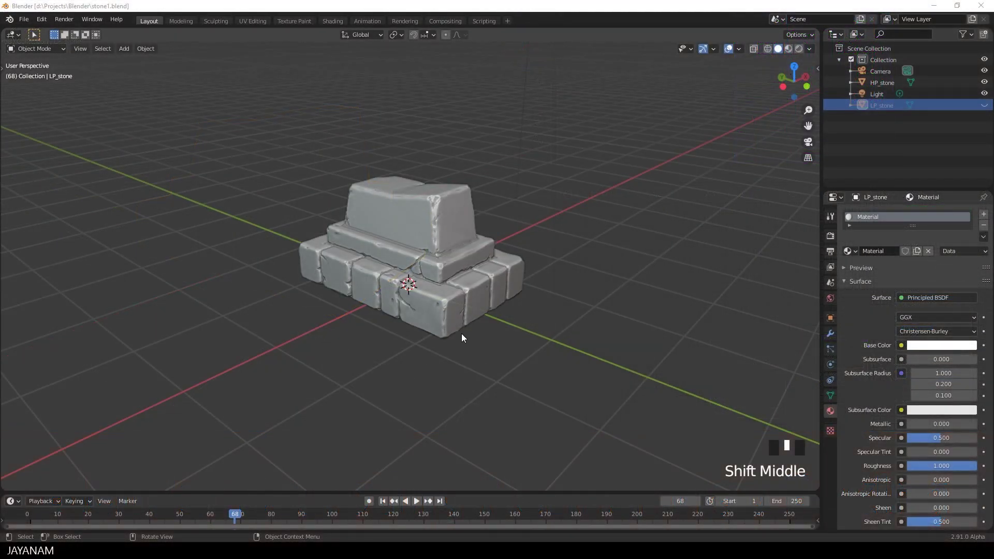
Step: Show LP_stone, hide HP_stone in the Outliner, and select the low-poly LP_stone
mouse_move(384, 327)
middle_mouse_down()
mouse_move(526, 334)
mouse_move(634, 325)
mouse_move(446, 333)
mouse_move(399, 325)
middle_mouse_up()
left_click(426, 291)
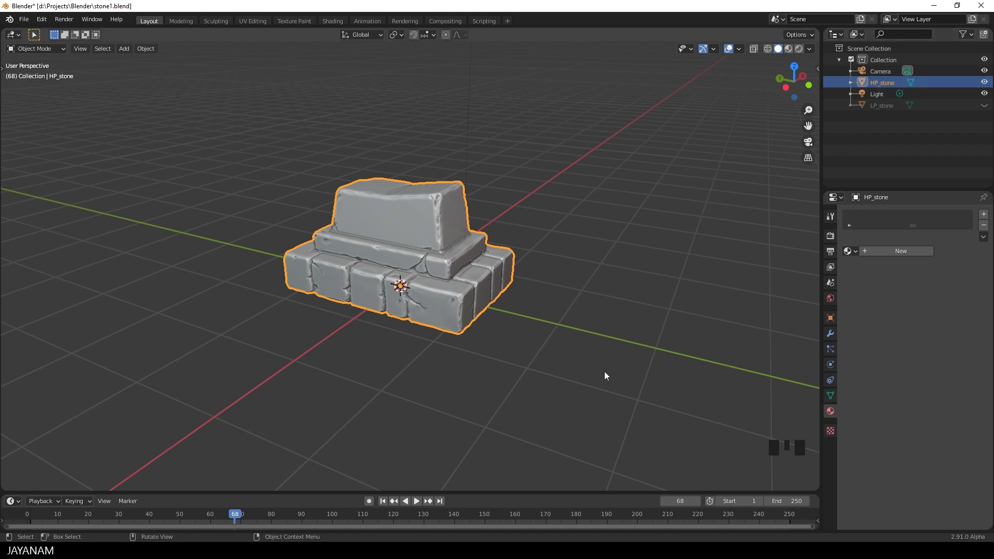
left_click(985, 106)
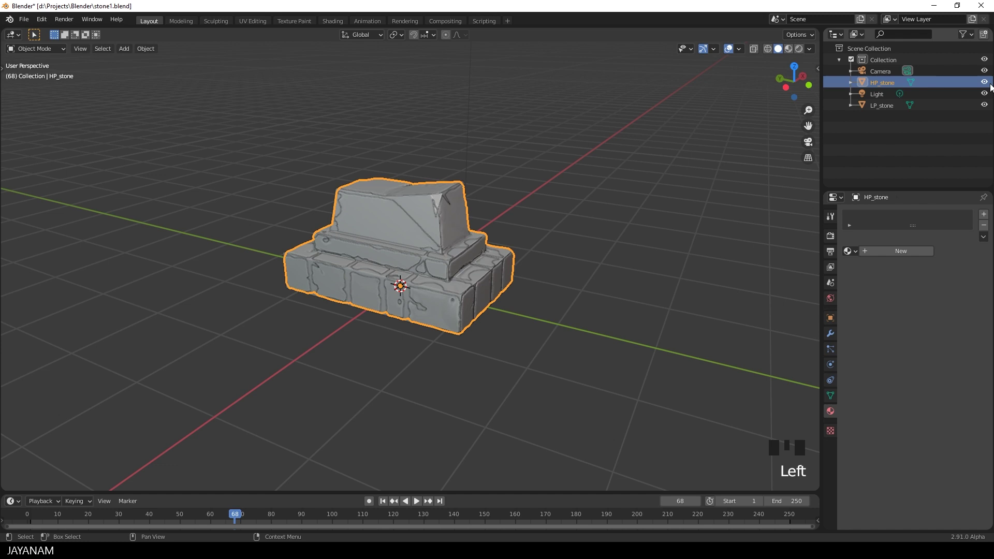
left_click(985, 82)
middle_click_drag(673, 285, 635, 299, "shift")
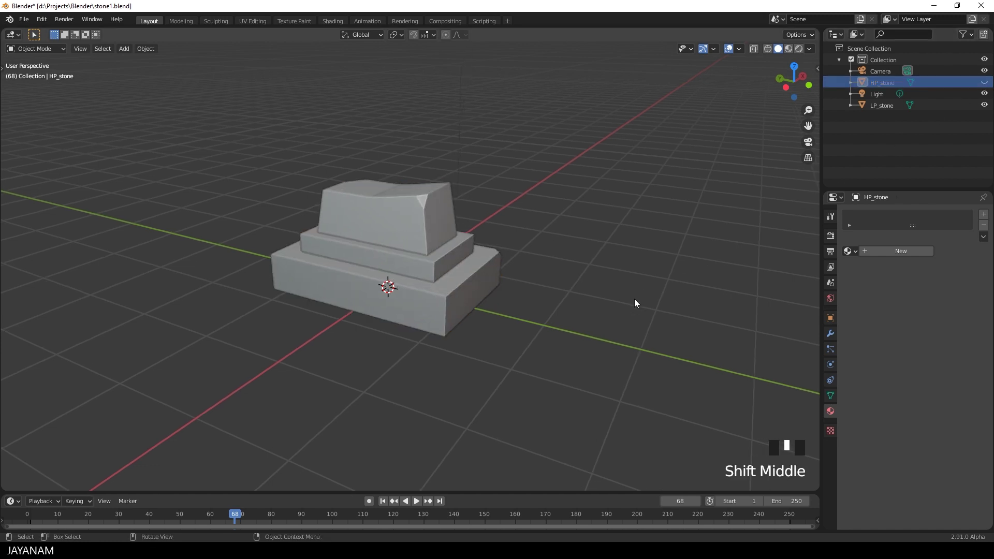
scroll(448, 194, "up", 3)
left_click(448, 194)
scroll(580, 316, "down", 2)
Step: Check LP_stone in Edit Mode, return to Object Mode, and unhide HP_stone
key("Tab")
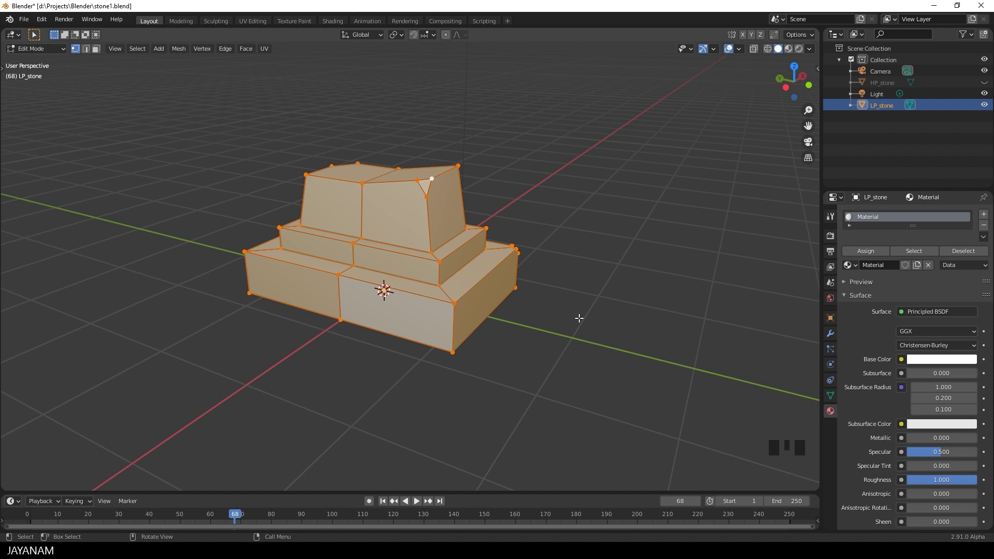
key("Tab")
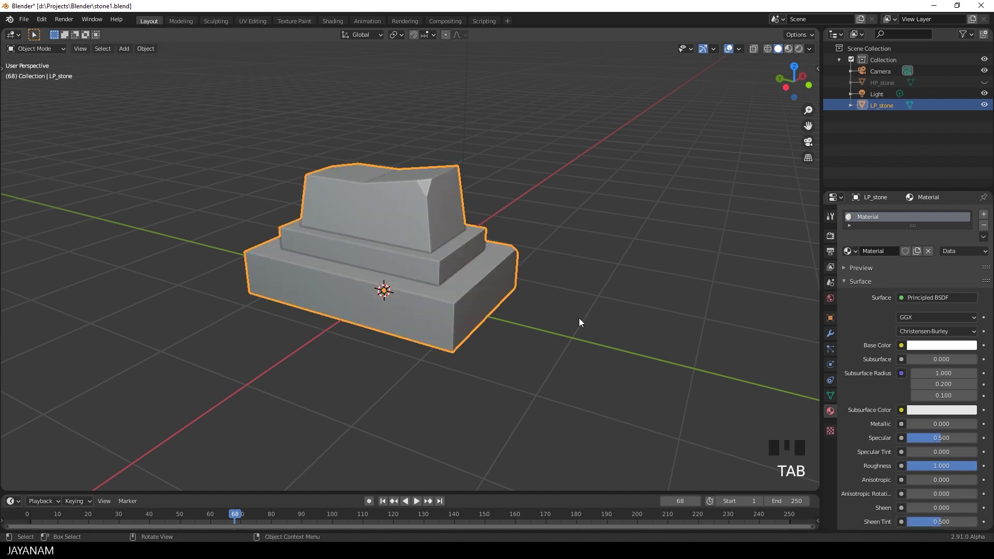
left_click(985, 82)
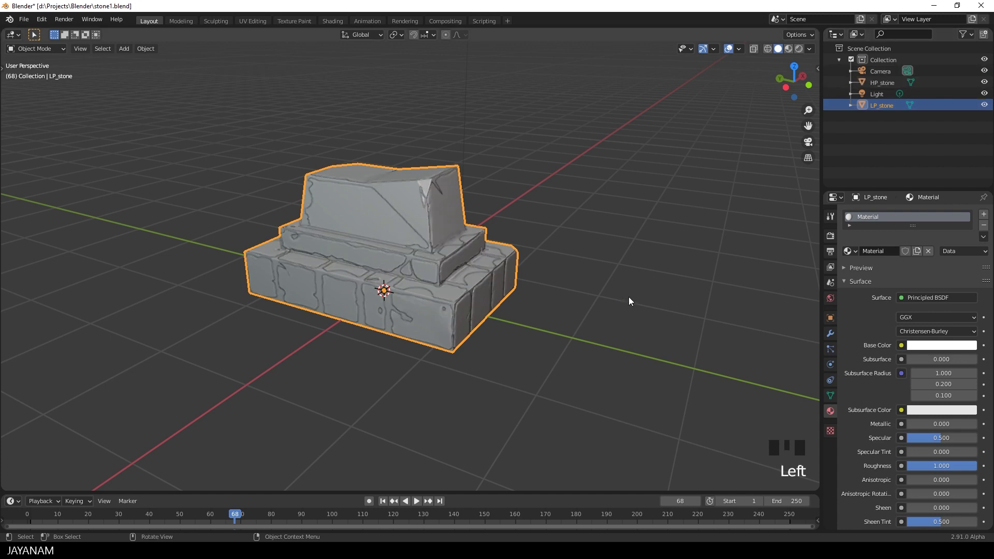
middle_click_drag(513, 314, 497, 312)
scroll(496, 315, "up", 2)
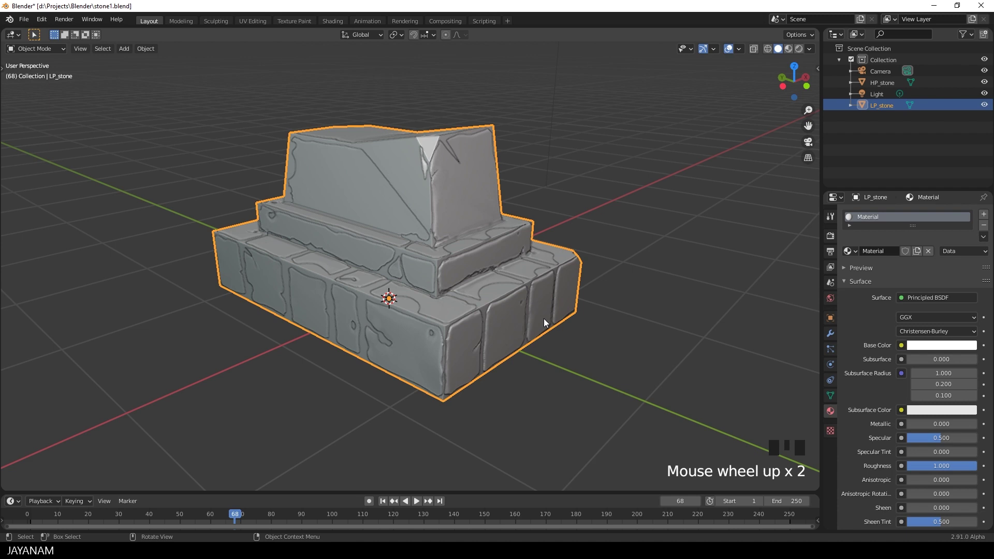
scroll(544, 320, "down", 2)
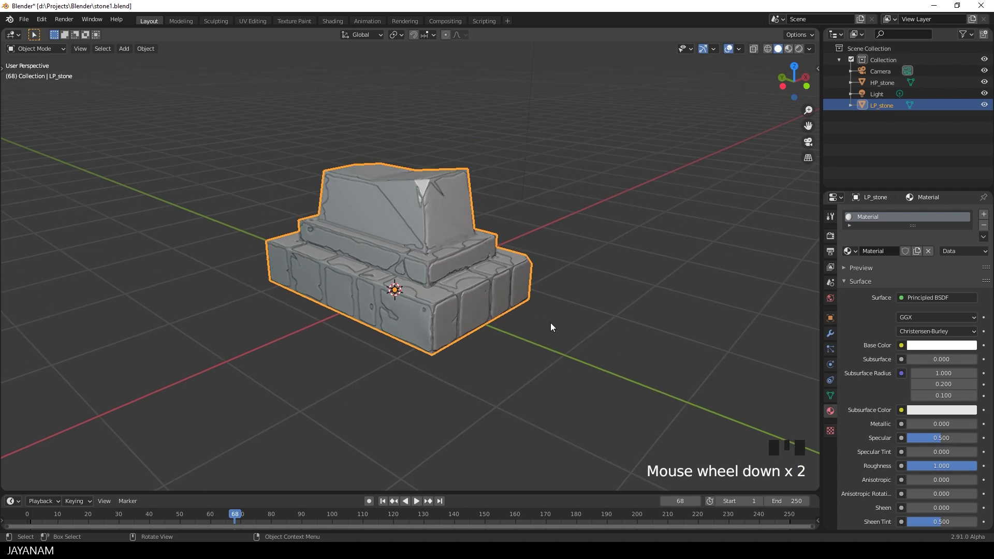
Step: Add a Shrinkwrap modifier to LP_stone with HP_stone as its target
left_click(869, 104)
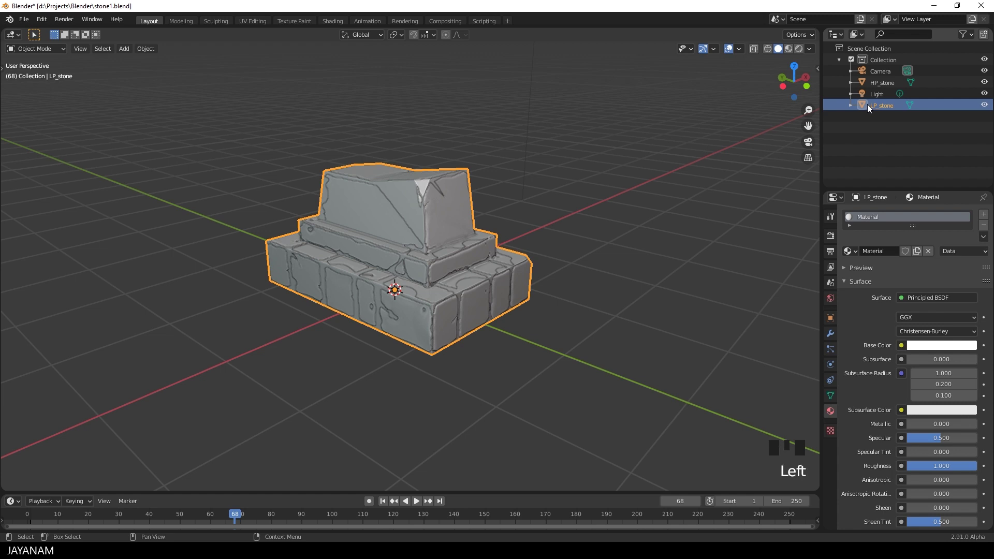
left_click(830, 333)
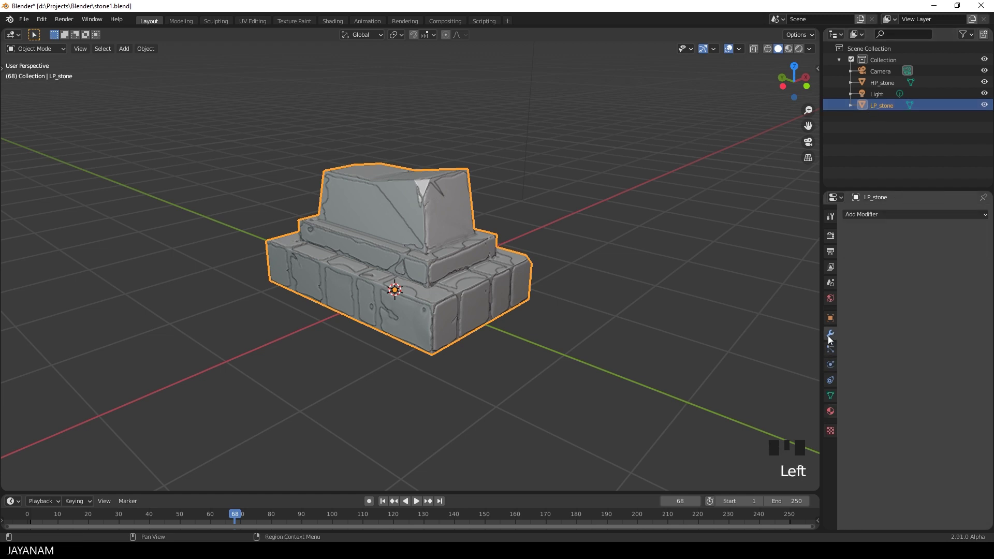
left_click(882, 216)
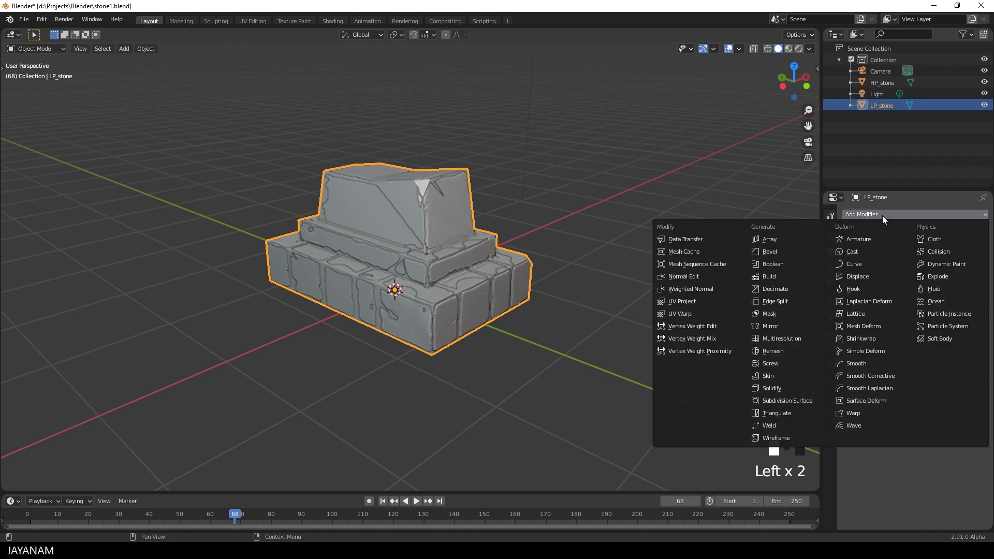
left_click(873, 339)
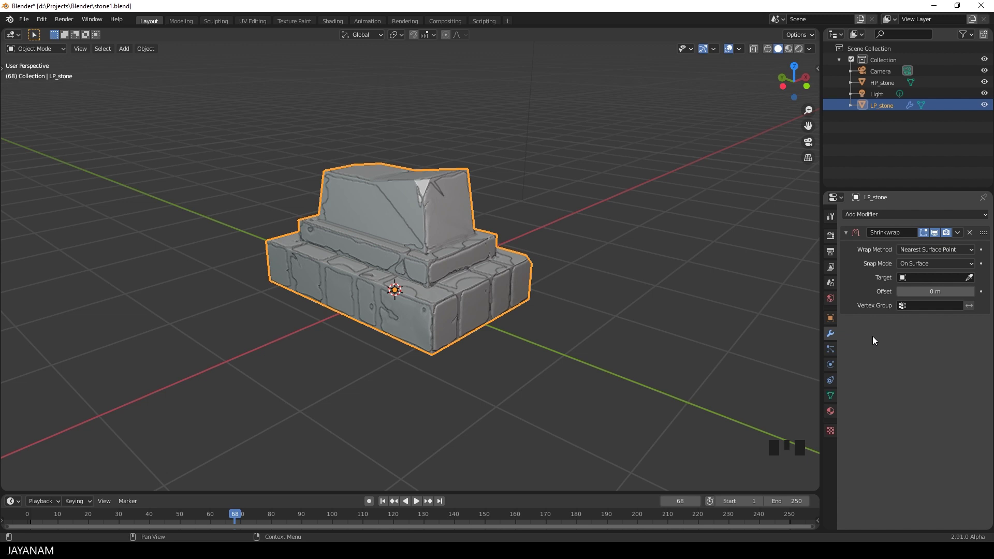
left_click(922, 277)
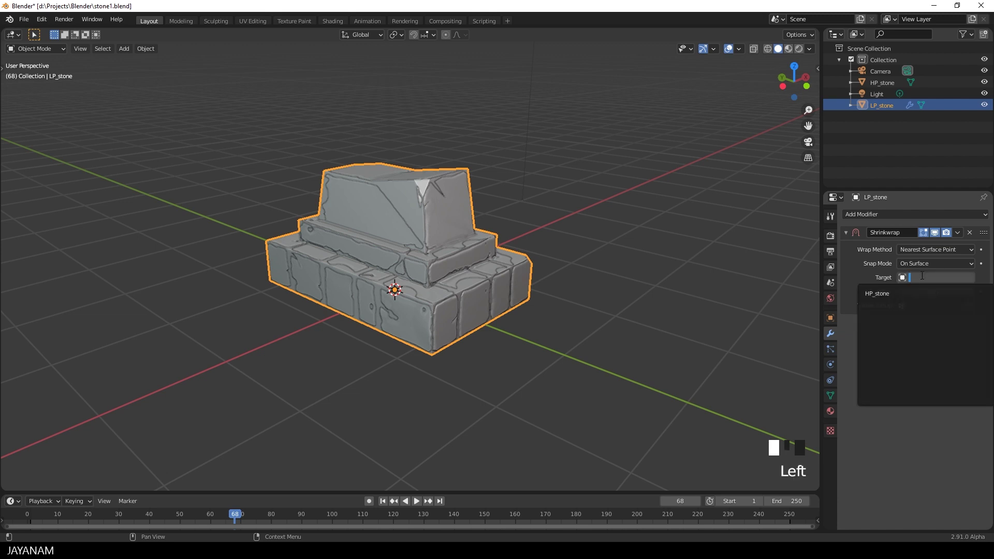
left_click(902, 293)
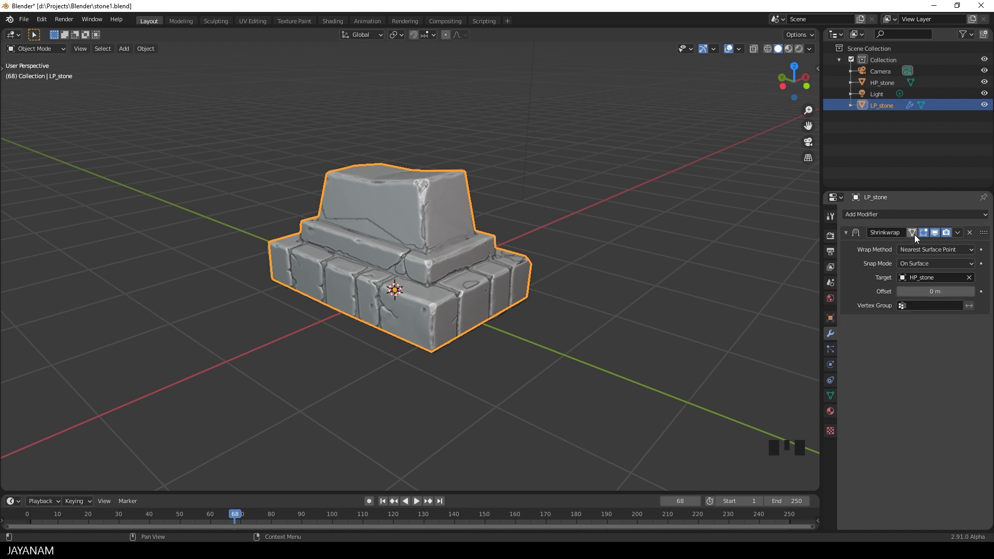
Step: Enter Edit Mode on LP_stone and enable the Shrinkwrap modifier's On Cage toggle
key("Tab")
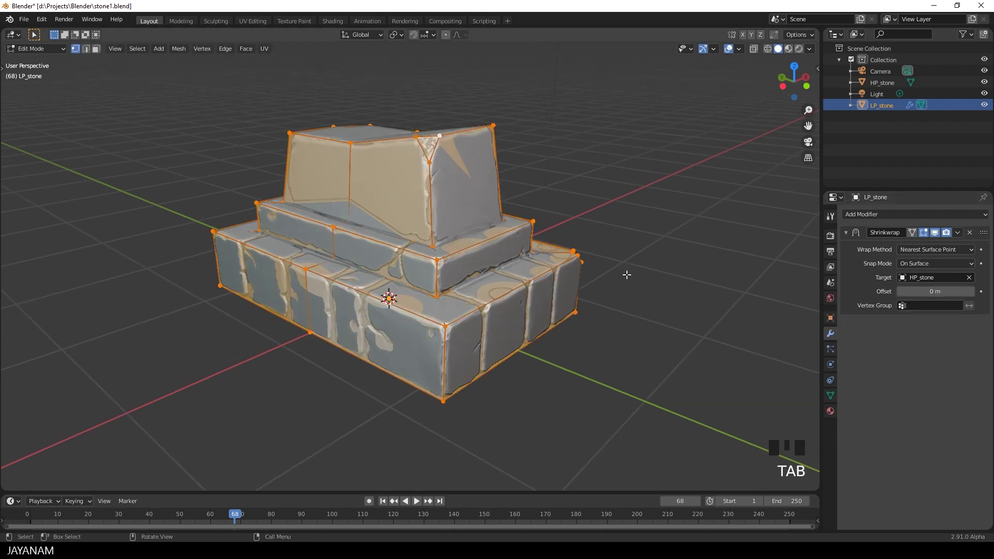
left_click(913, 234)
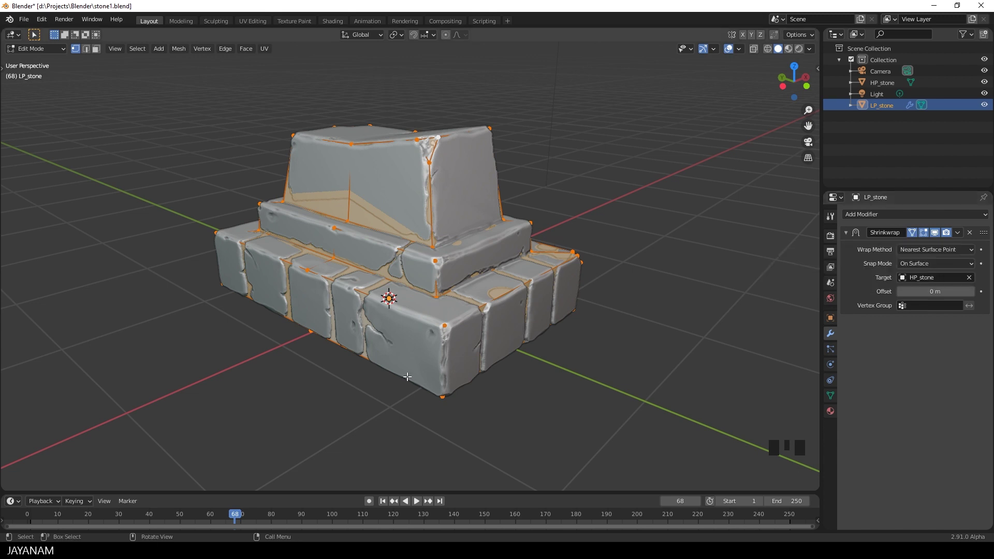
scroll(554, 382, "down", 1)
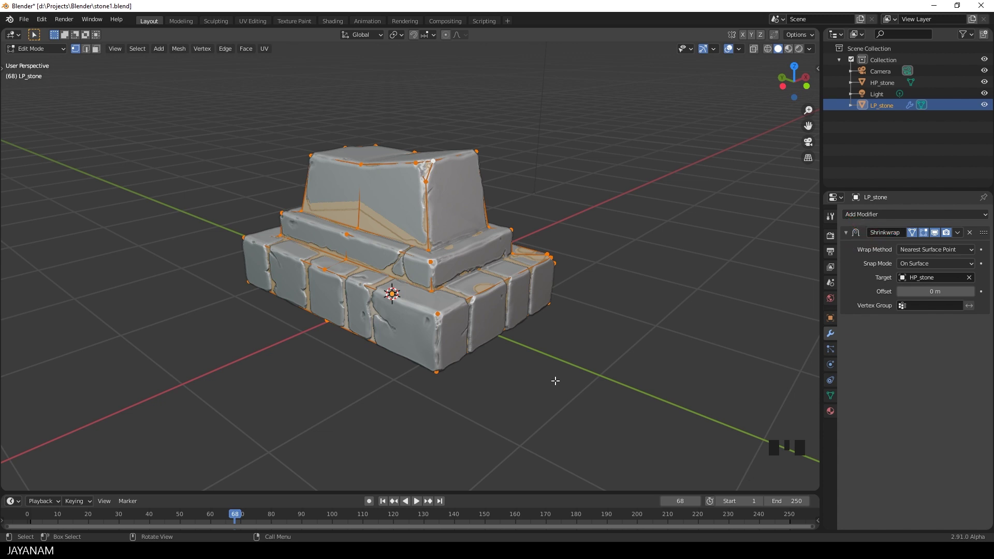
Step: Smart UV Project LP_stone with 0.020 island margin, save, and use Material Preview shading
key("u")
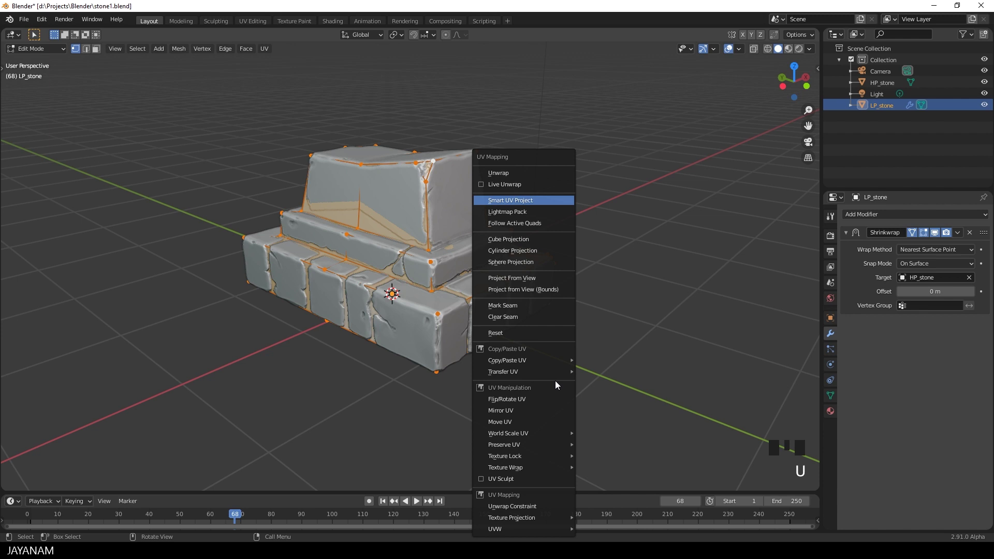
left_click(526, 201)
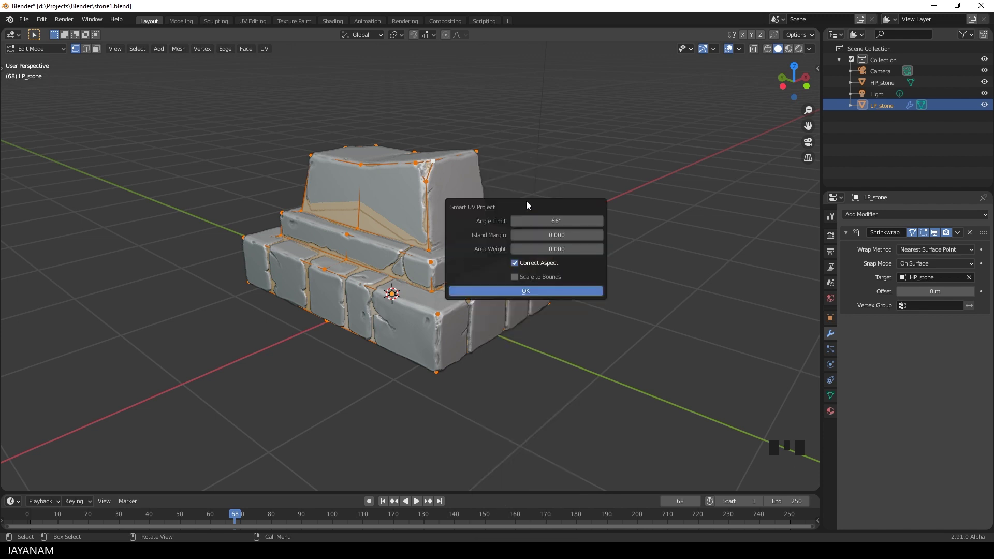
left_click(600, 235)
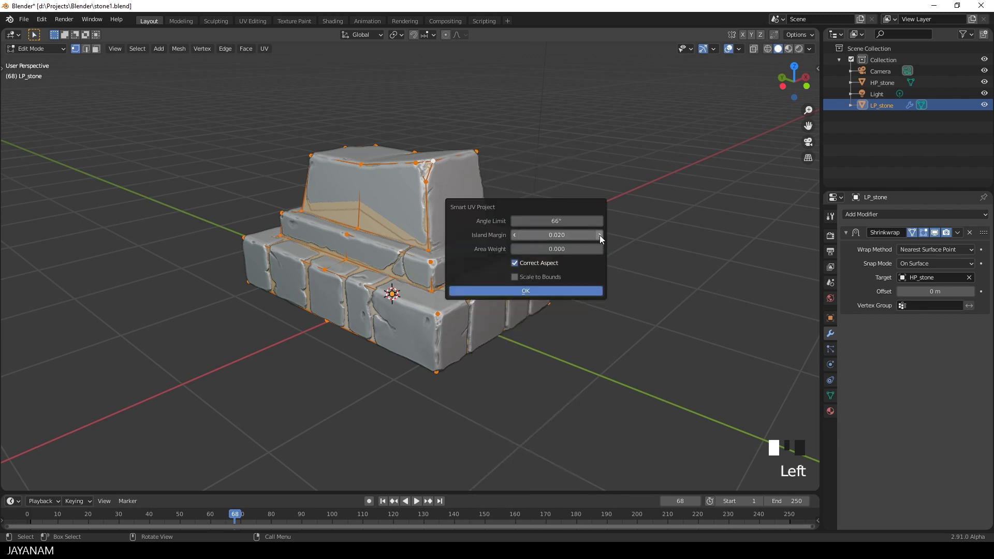
left_click(552, 292)
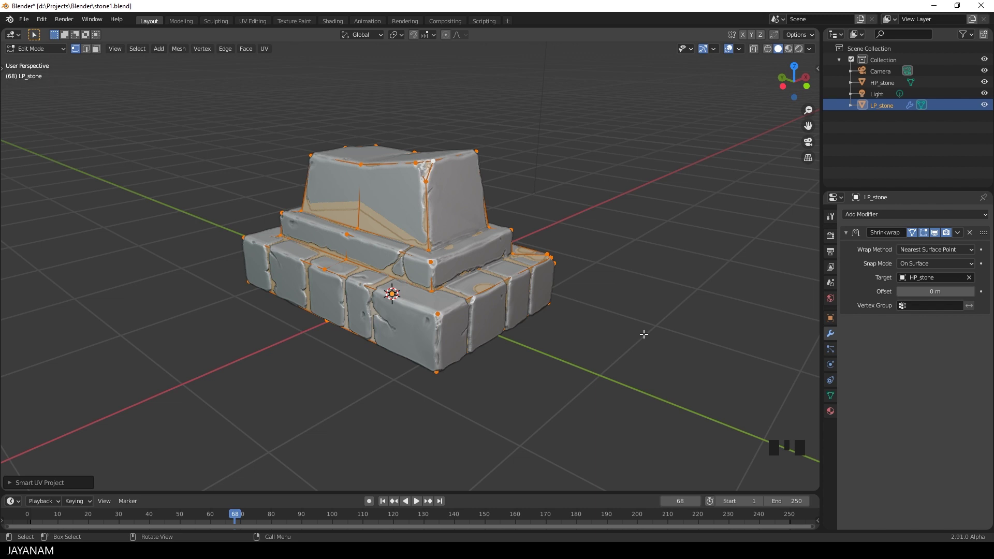
key("ctrl+s")
left_click(788, 48)
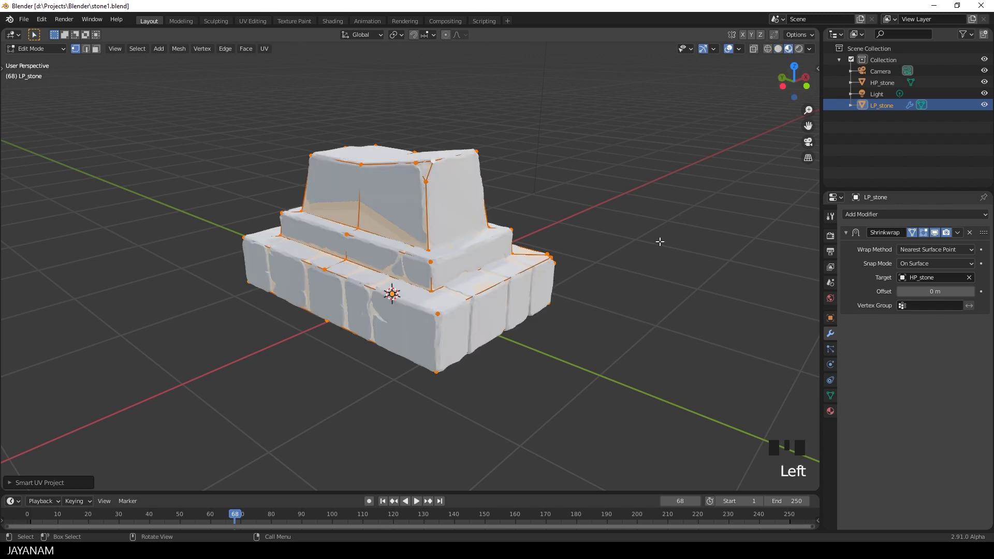
Step: Split the viewport, make the second area a Shader Editor, and frame LP_stone's material nodes
left_click_drag(817, 30, 406, 44)
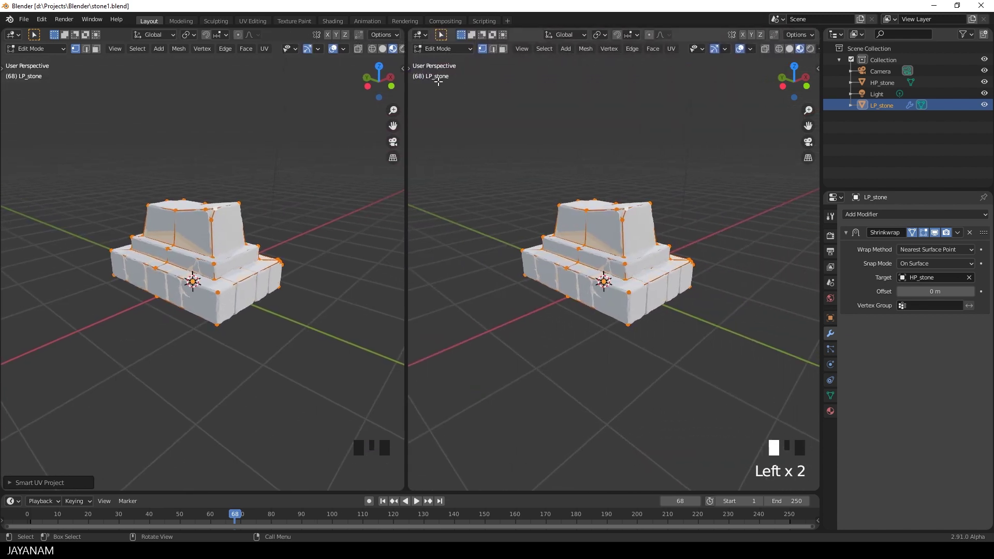
left_click(422, 35)
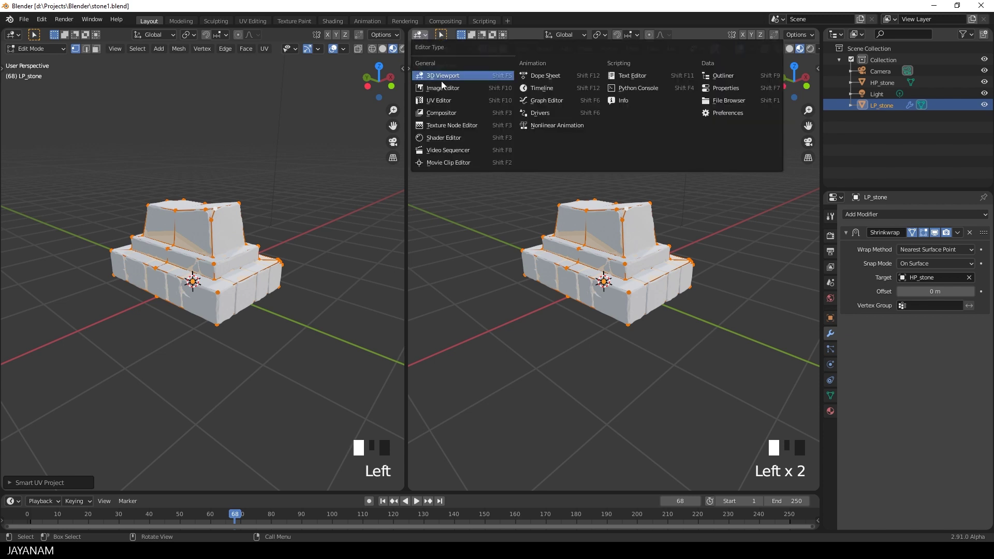
left_click(454, 139)
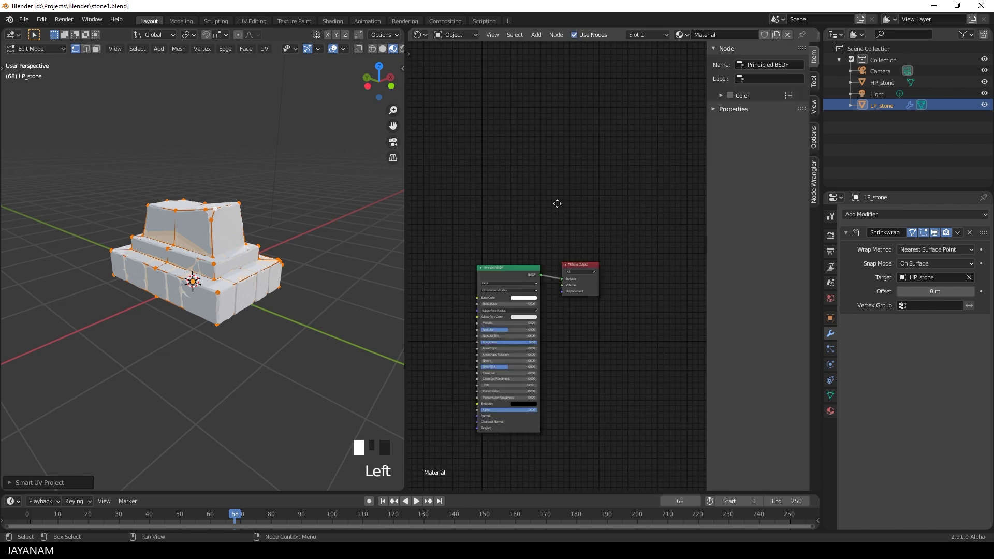
middle_click_drag(555, 204, 728, 95)
key("n")
scroll(605, 183, "up", 5)
scroll(637, 117, "down", 1)
left_click(868, 103)
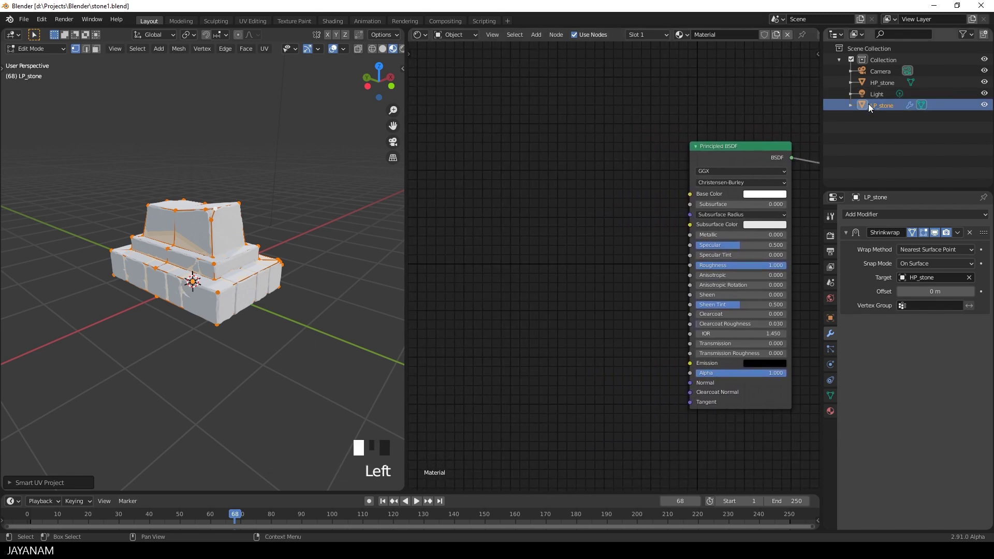
Step: Add a Normal Map node and link its Normal output to the Principled BSDF Normal
key("shift+a")
left_click(515, 229)
type("norm")
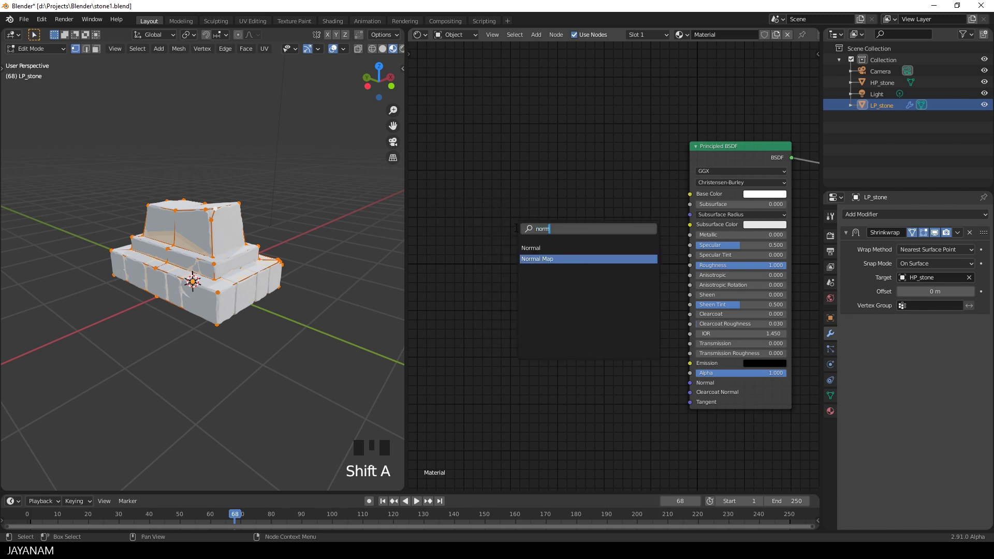
left_click(537, 259)
left_click(637, 351)
mouse_move(626, 348)
left_mouse_down()
mouse_move(691, 384)
mouse_move(627, 371)
left_mouse_up()
Step: Add an Image Texture node and link its Color into the Normal Map Color
key("shift+a")
left_click(527, 265)
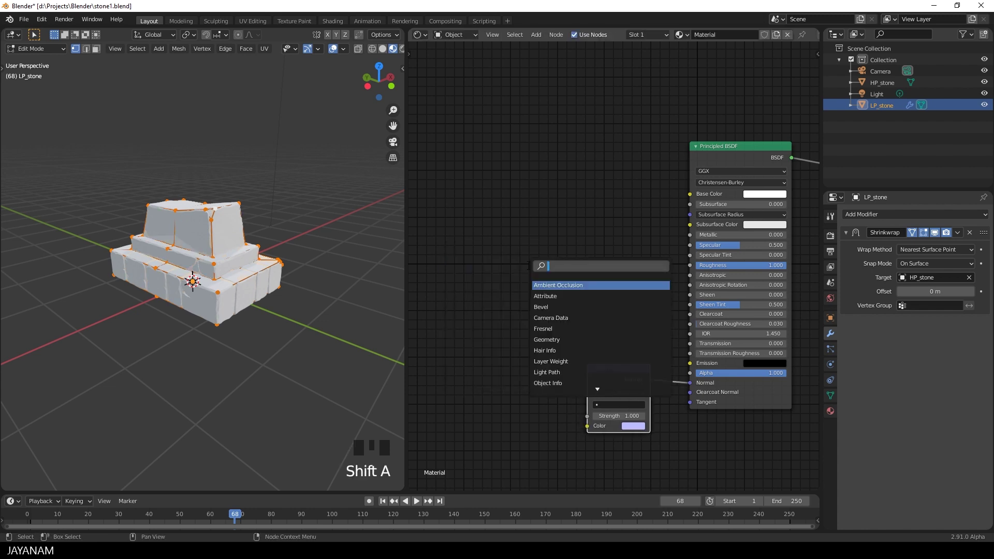
type("image")
key("Return")
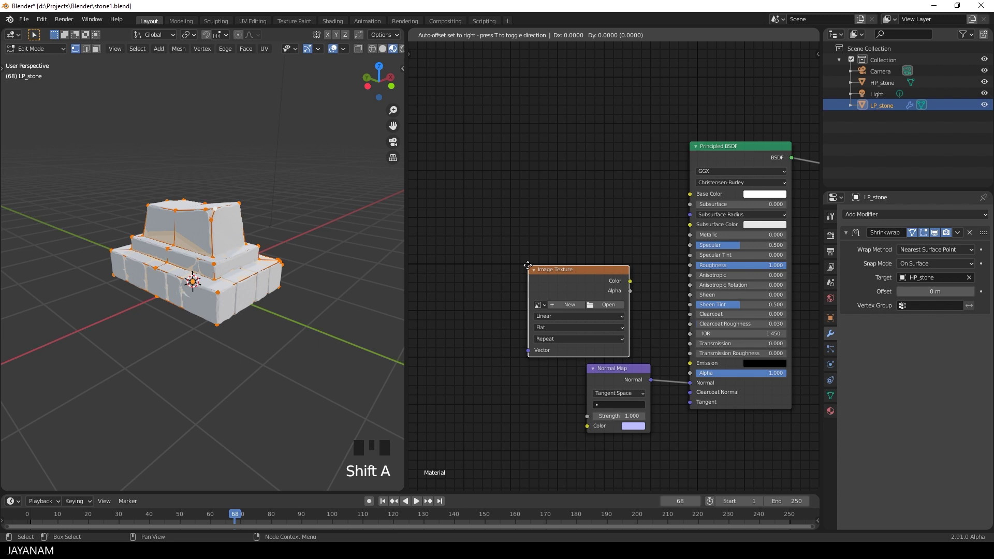
left_click(478, 279)
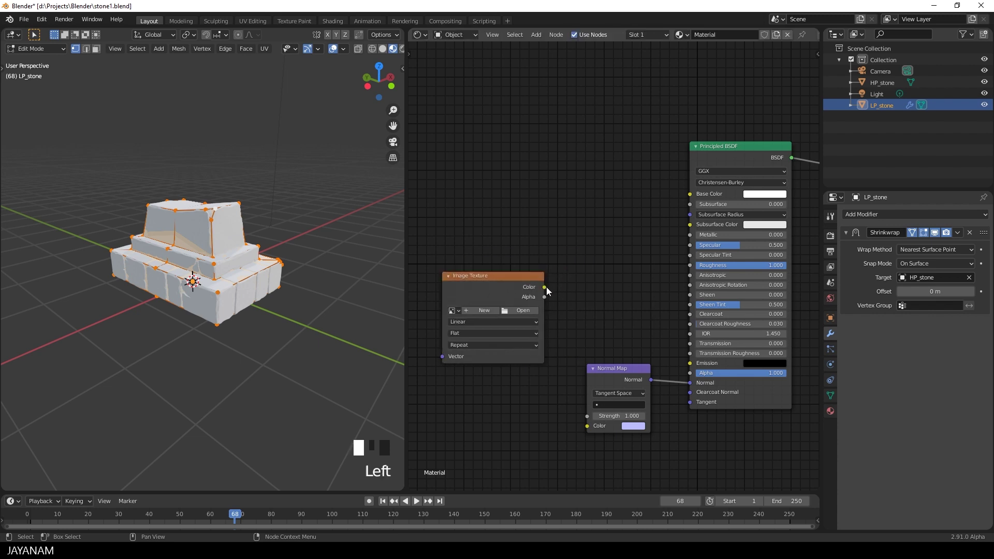
left_click_drag(544, 287, 588, 426)
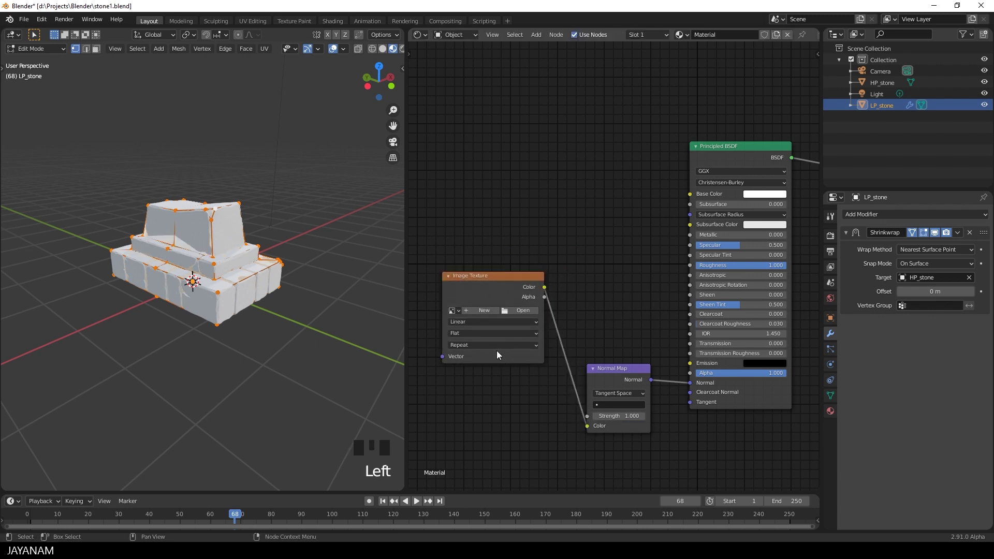
Step: Name the new texture image 'Stone Normal' and set it to 2048 × 2048 px
left_click(492, 308)
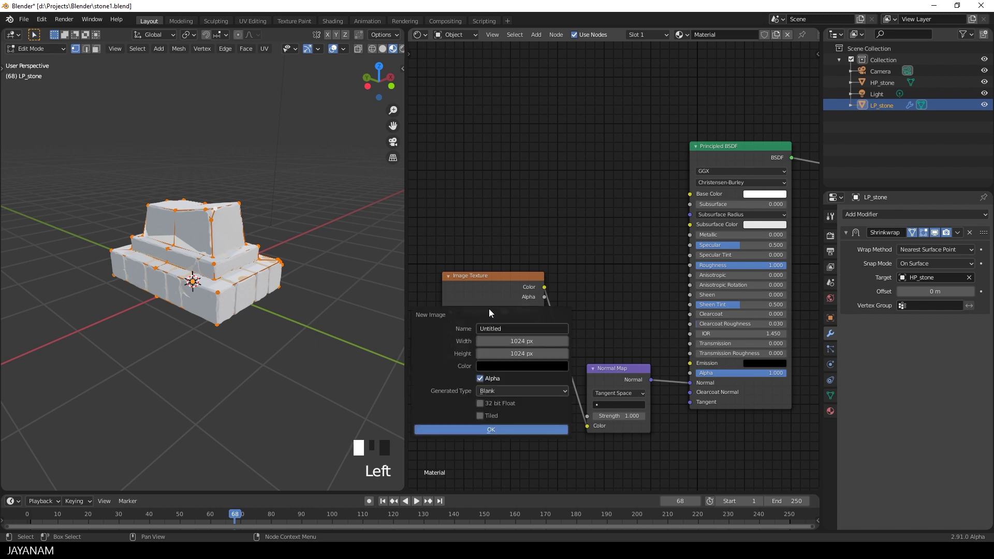
type("St")
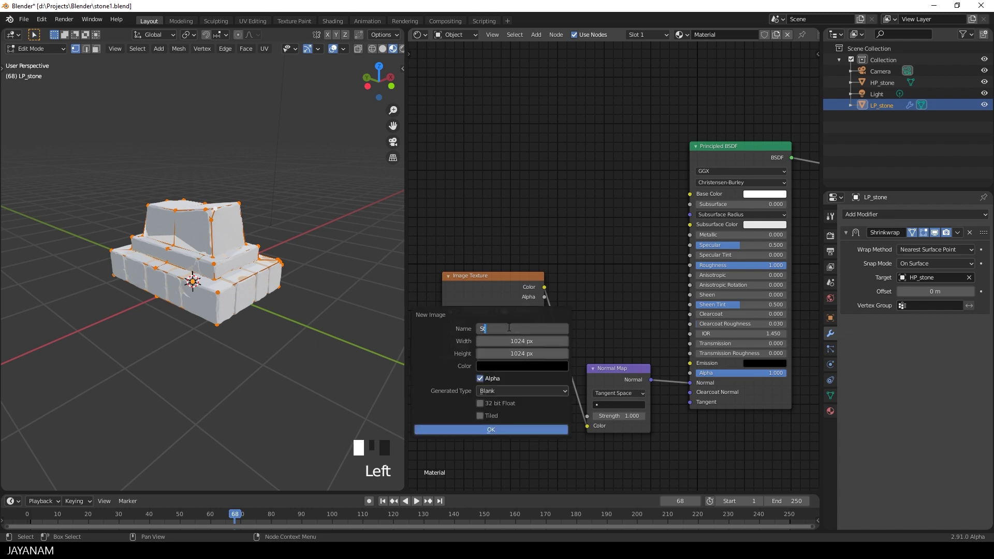
type("one Normal")
left_click(551, 342)
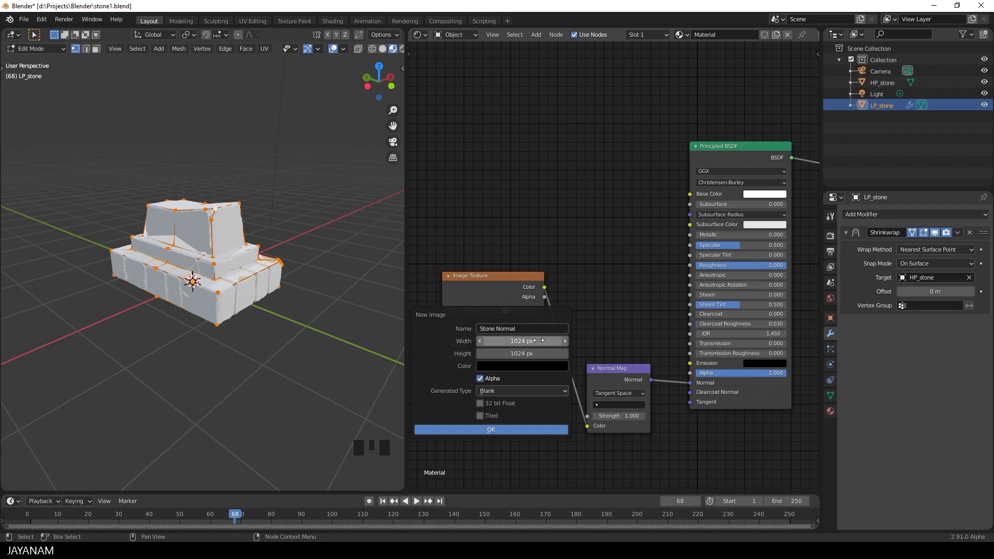
type("2048")
key("Return")
left_click(529, 353)
type("2048")
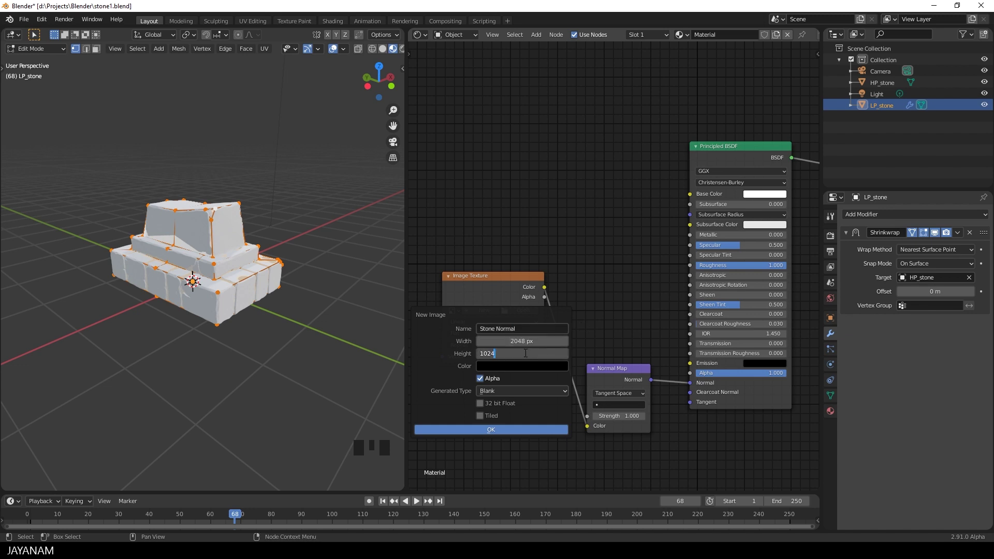
key("Return")
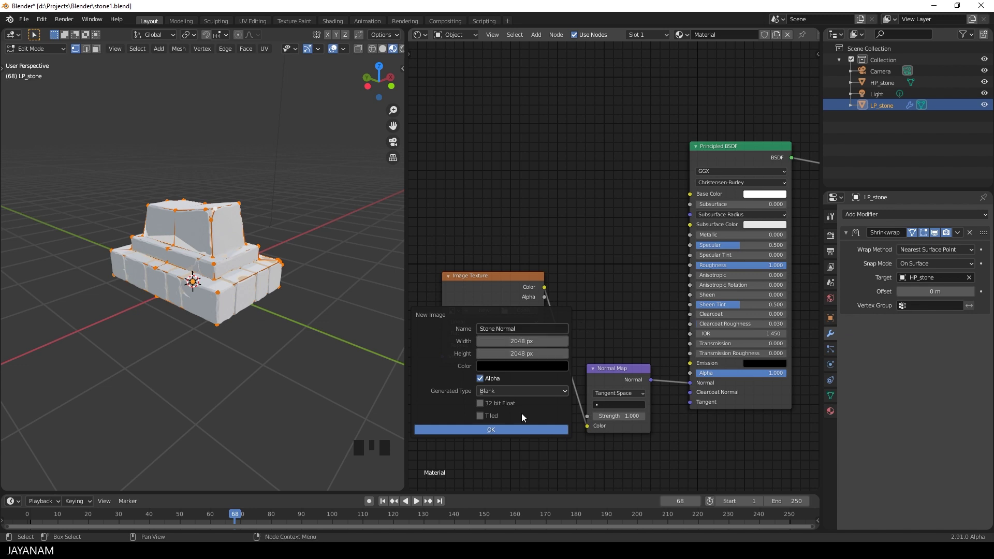
Step: Create the Stone Normal image, set it to Non-Color, and align it with the Normal Map node
left_click(496, 431)
left_click(514, 369)
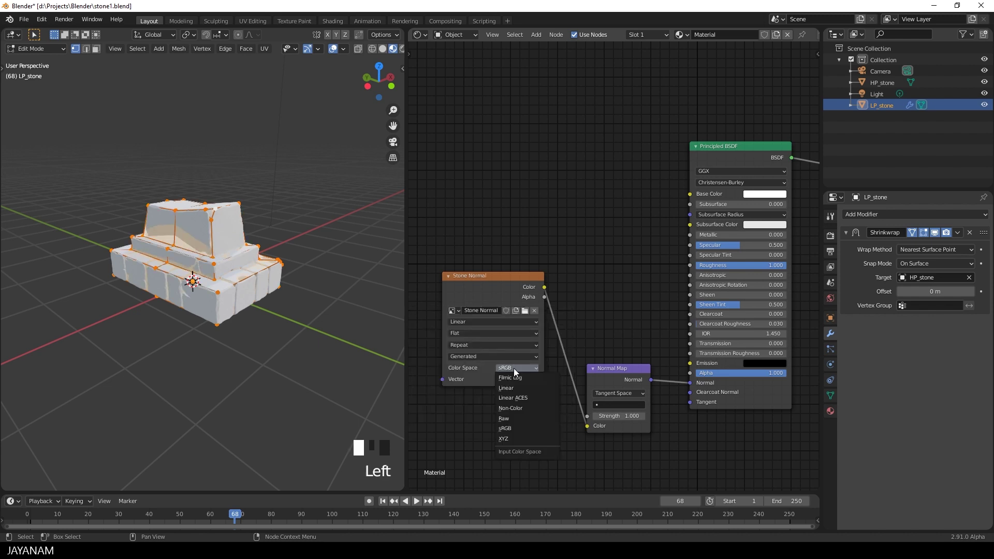
left_click(524, 407)
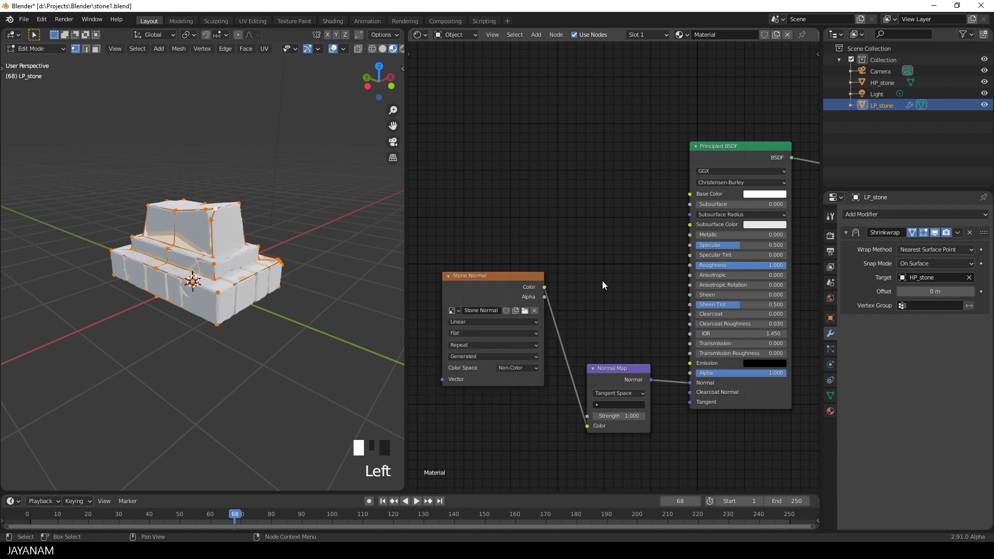
left_click_drag(505, 280, 504, 321)
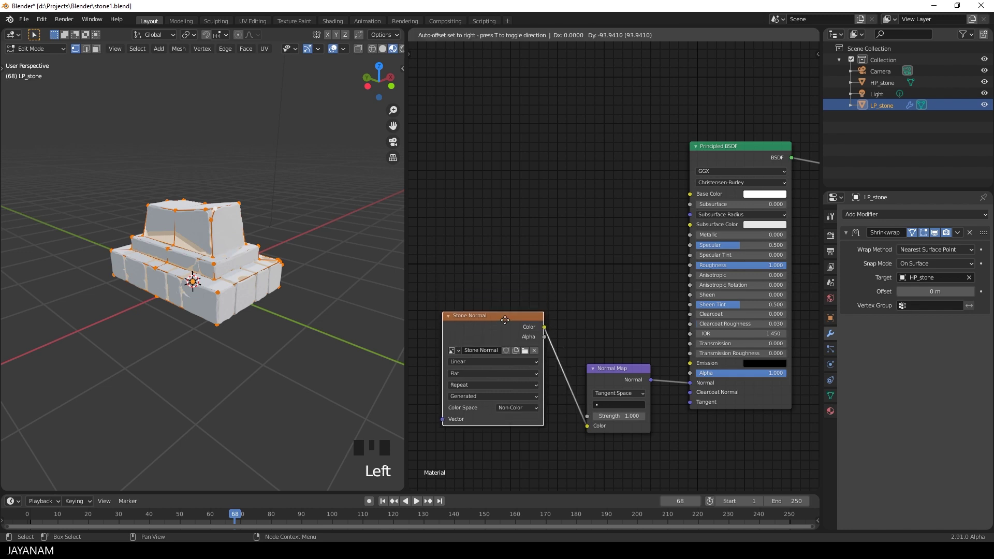
left_click_drag(627, 372, 631, 321)
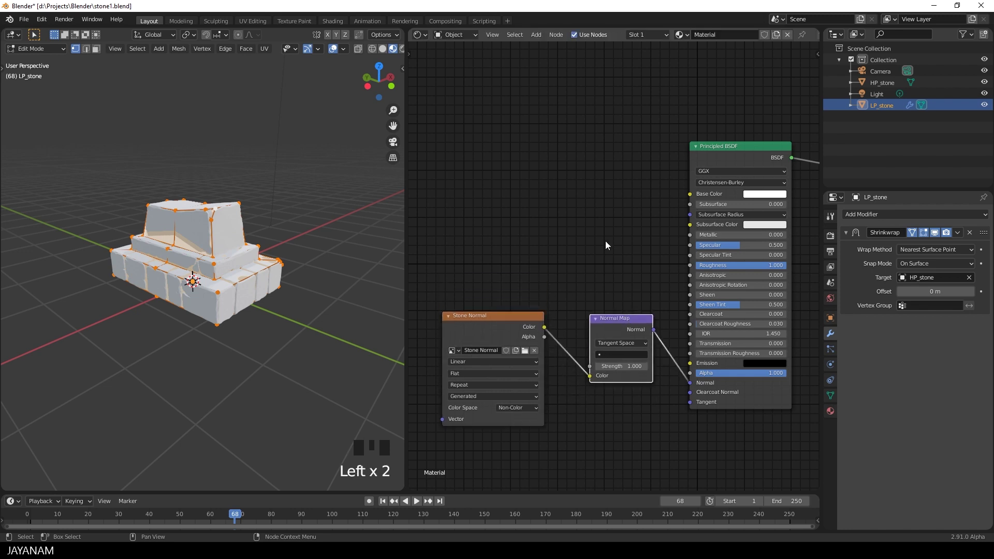
left_click(503, 320)
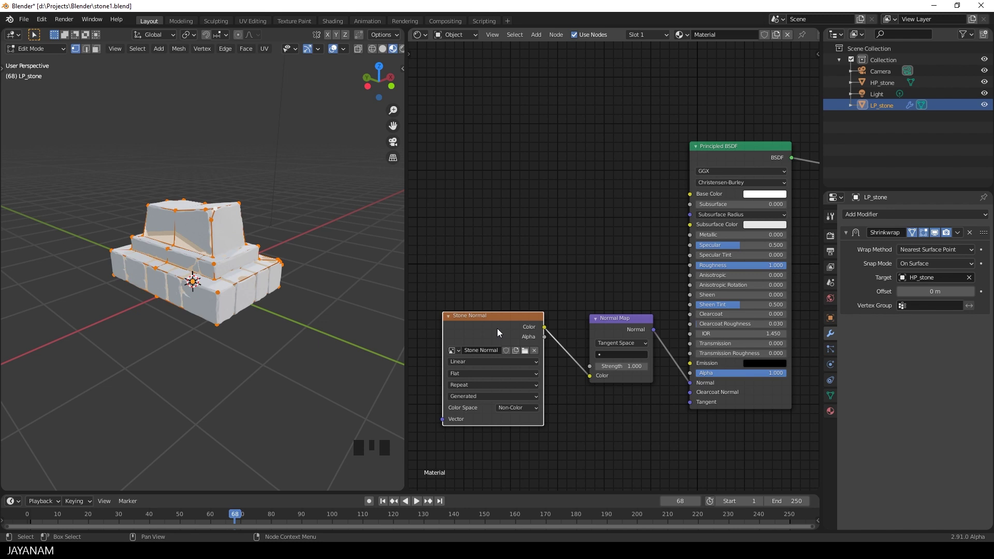
Step: Return to Object Mode and show the Stone Normal image in a new Image Editor area
key("Tab")
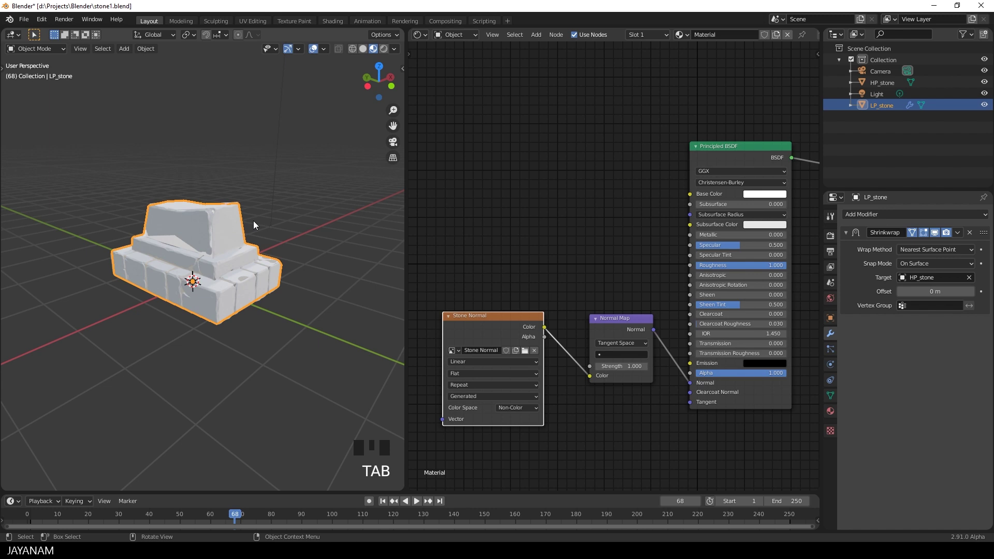
left_click_drag(409, 30, 420, 181)
left_click(424, 34)
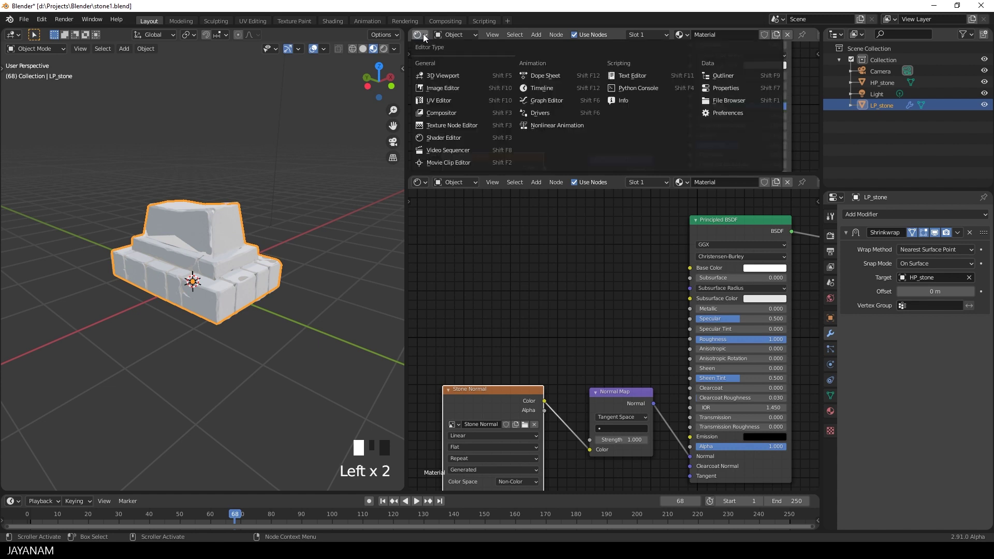
left_click(452, 87)
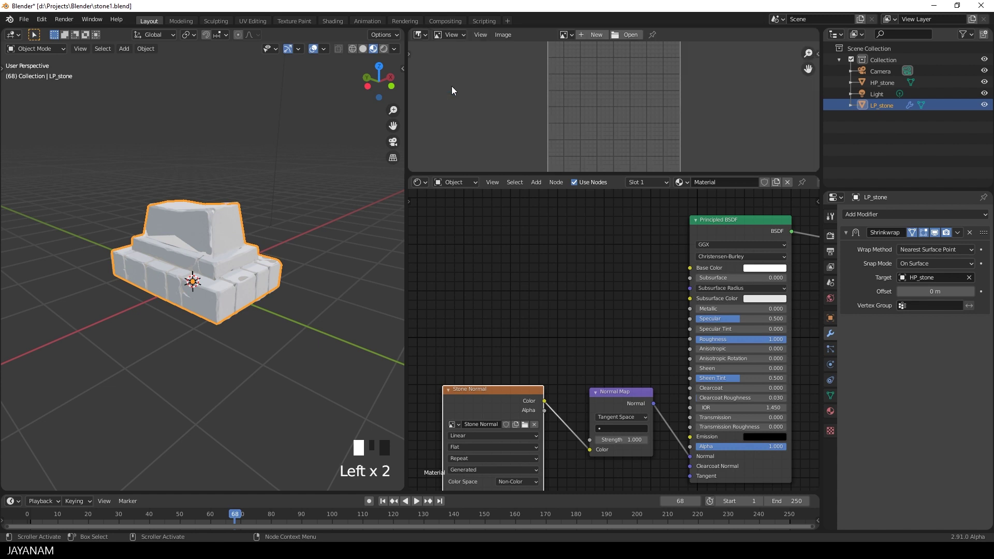
scroll(454, 84, "down", 2)
left_click(569, 35)
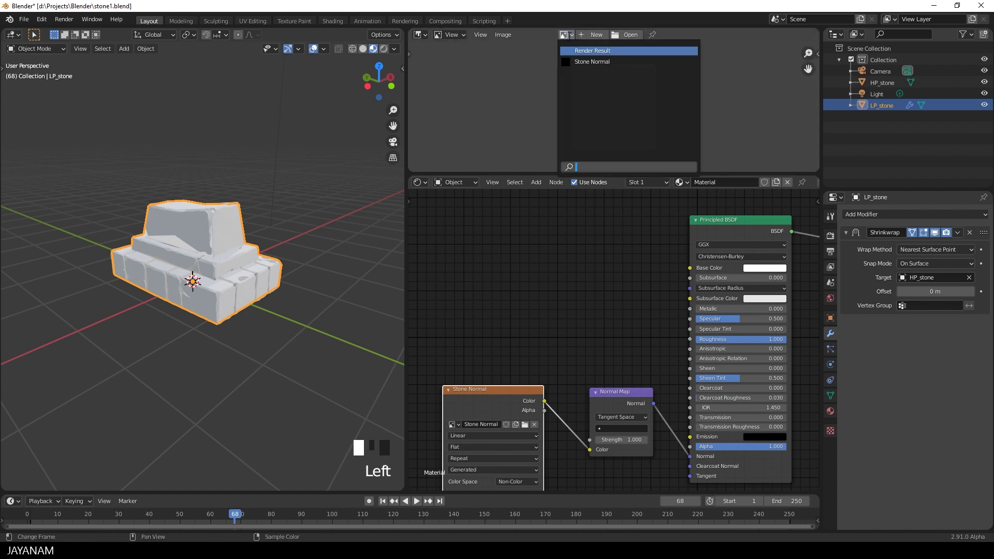
left_click(576, 62)
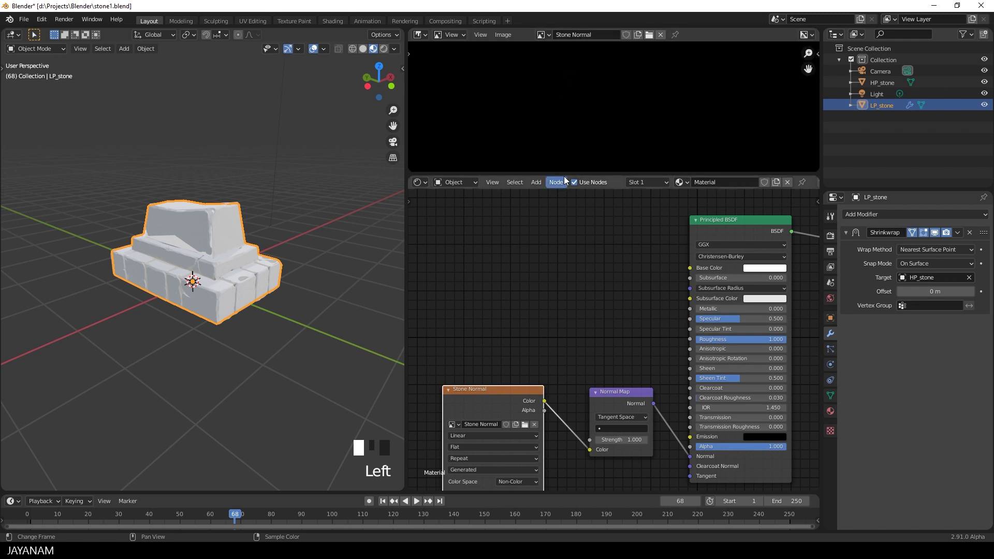
Step: Resize the Image and Node Editor areas so the full Stone Normal to BSDF chain shows
left_click_drag(564, 175, 573, 243)
scroll(607, 176, "down", 5)
scroll(606, 172, "down", 2)
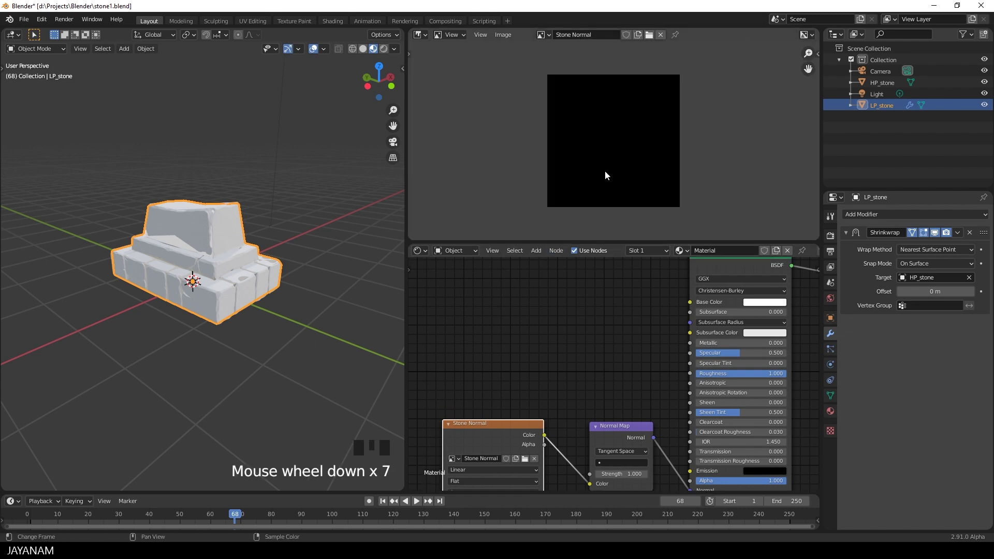
scroll(604, 171, "up", 2)
scroll(595, 178, "down", 1)
middle_click_drag(595, 181, 608, 166, "shift")
left_click_drag(573, 242, 576, 222)
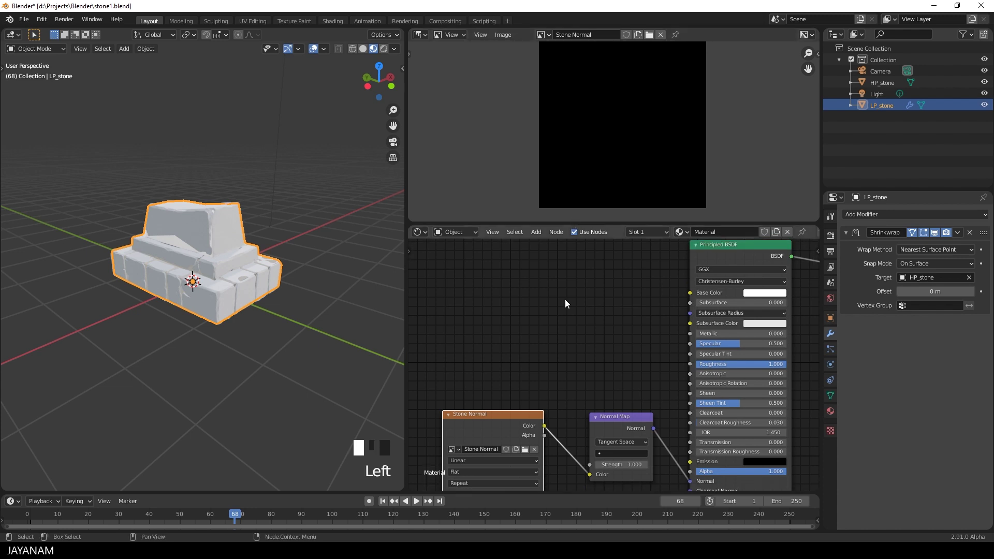
middle_click_drag(563, 337, 573, 321, "shift")
Step: Select HP_stone, then add LP_stone to the selection as the active object
scroll(526, 381, "up", 1, "shift")
left_click(518, 399)
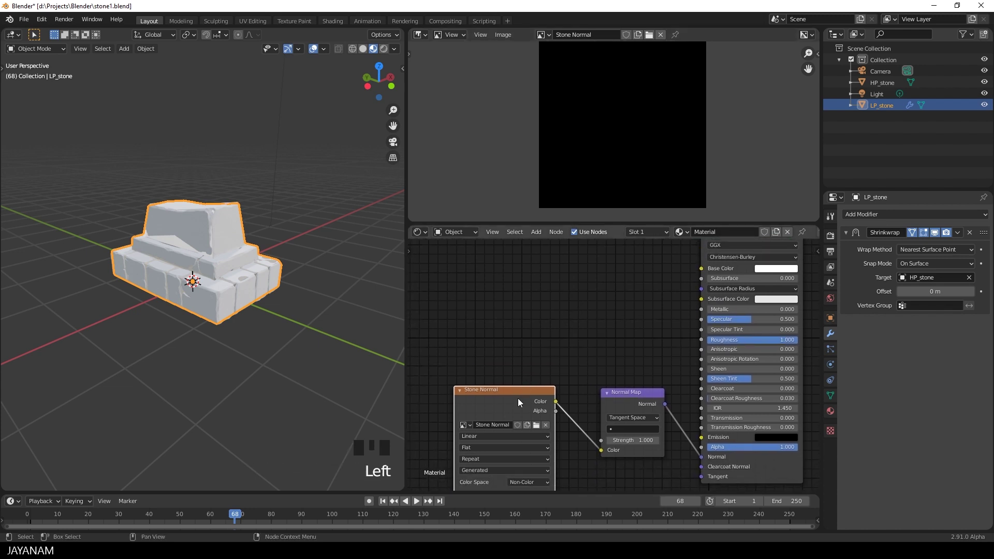
left_click(861, 82)
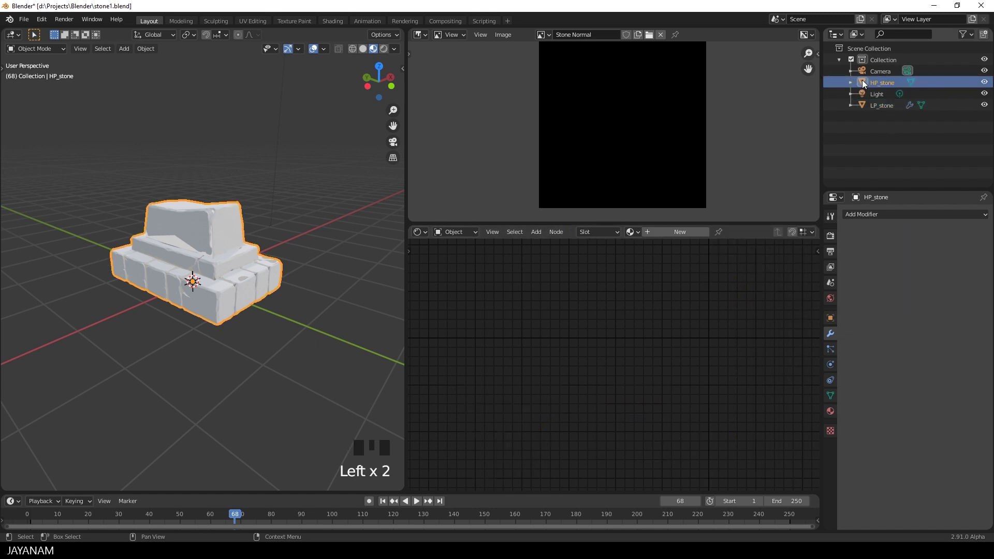
left_click(863, 105, "ctrl")
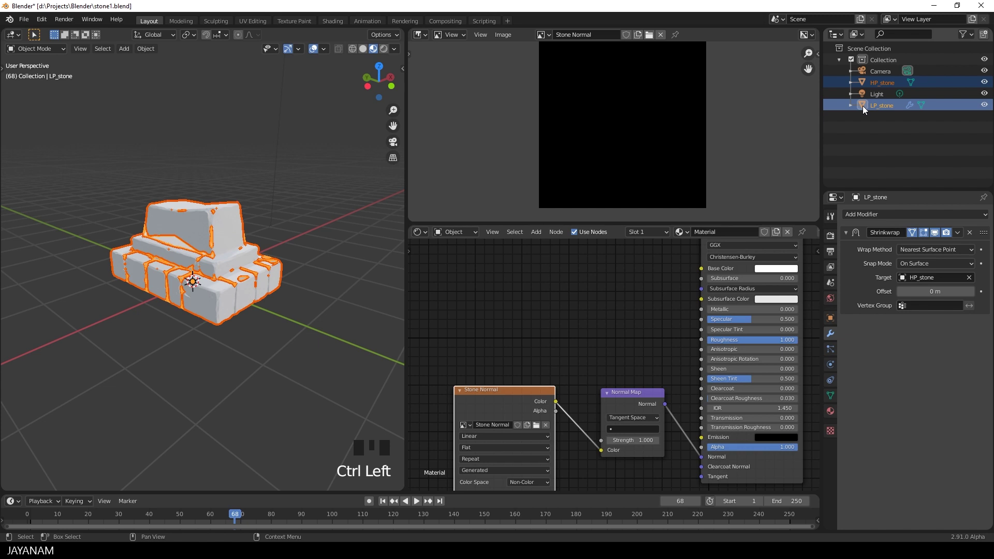
Step: In Render Properties, keep Cycles with a Normal bake type and set extrusion to 0.3
left_click(831, 237)
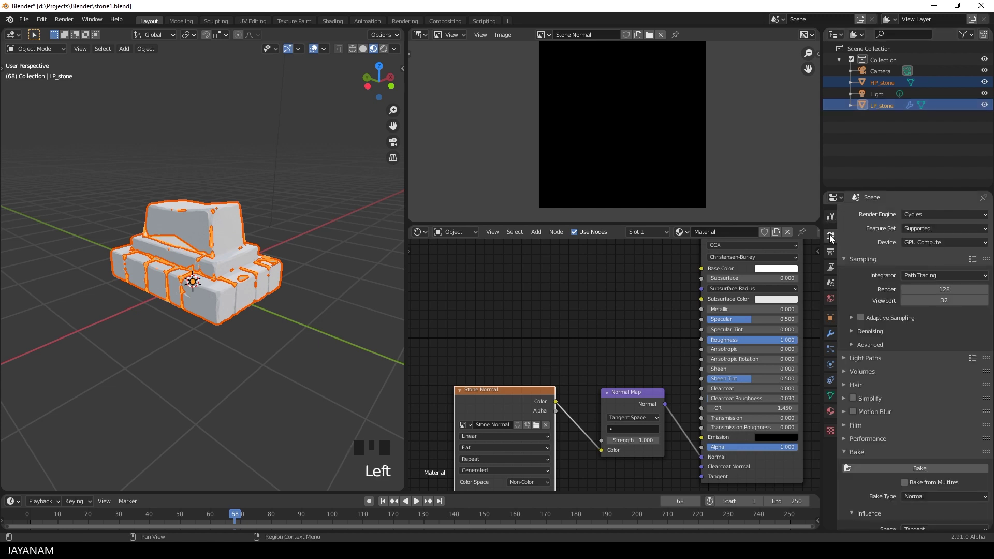
left_click(928, 213)
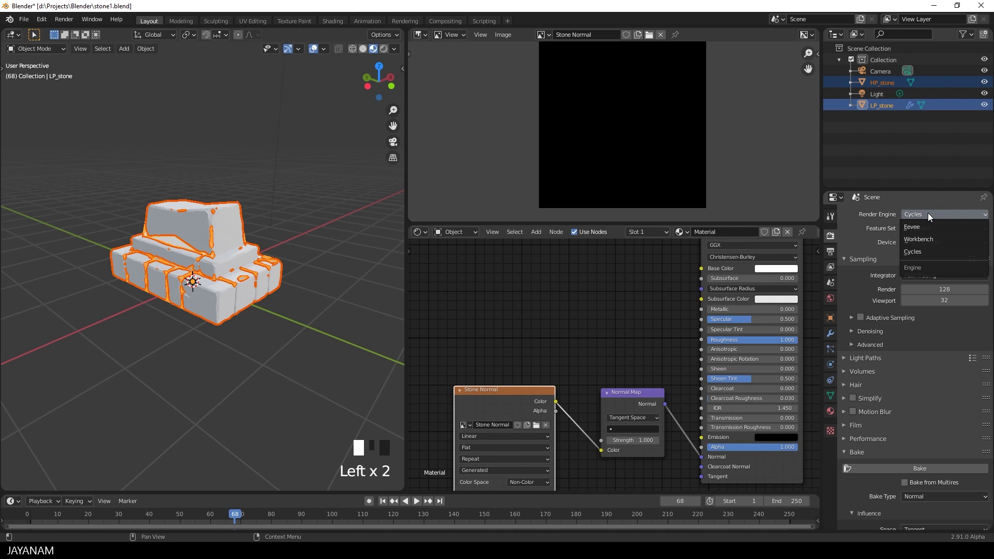
left_click(928, 213)
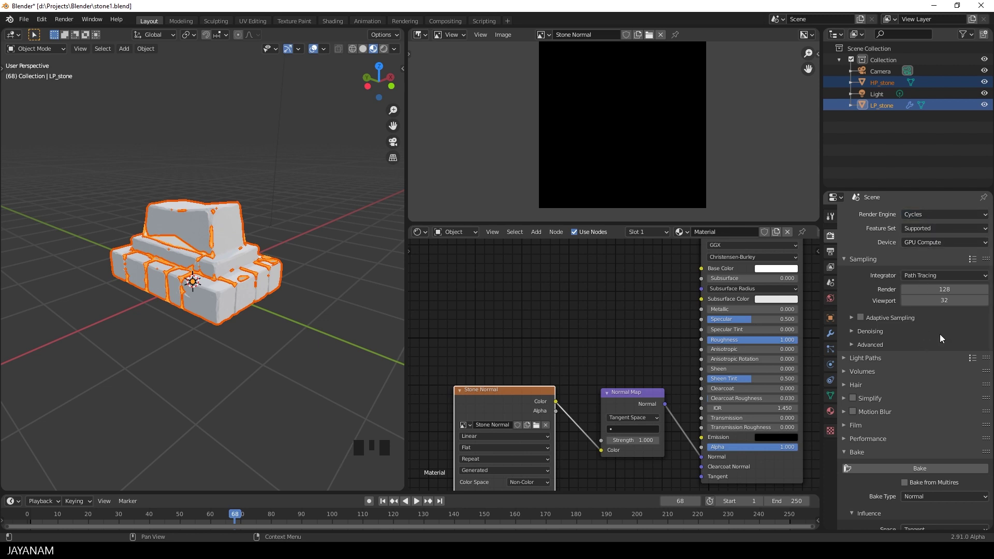
scroll(939, 334, "down", 5)
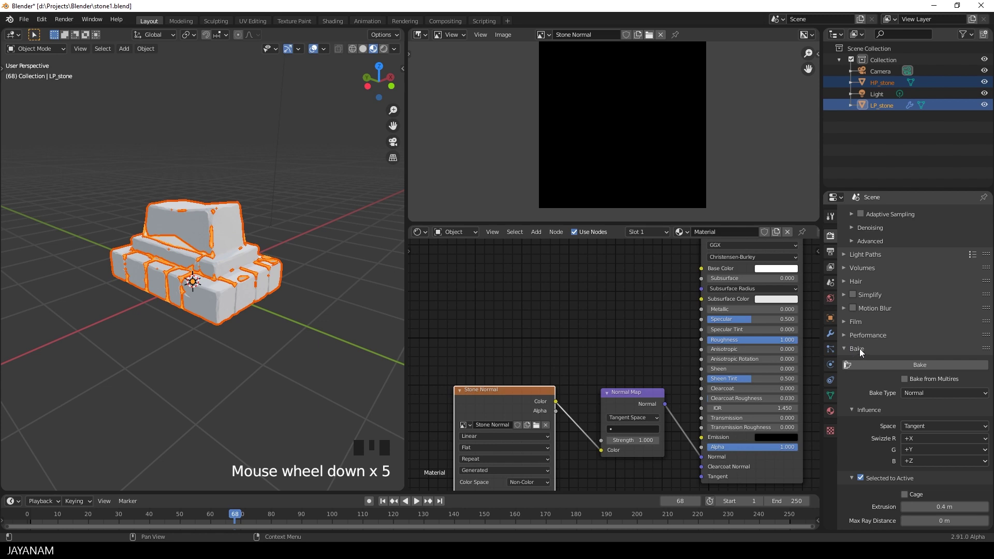
scroll(907, 355, "down", 1)
left_click(927, 373)
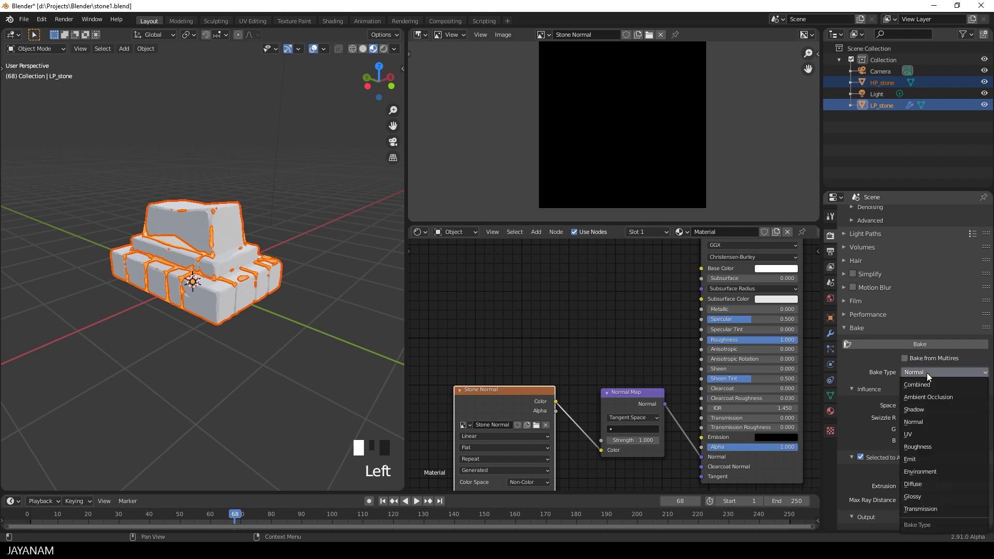
left_click(923, 421)
scroll(860, 366, "down", 3)
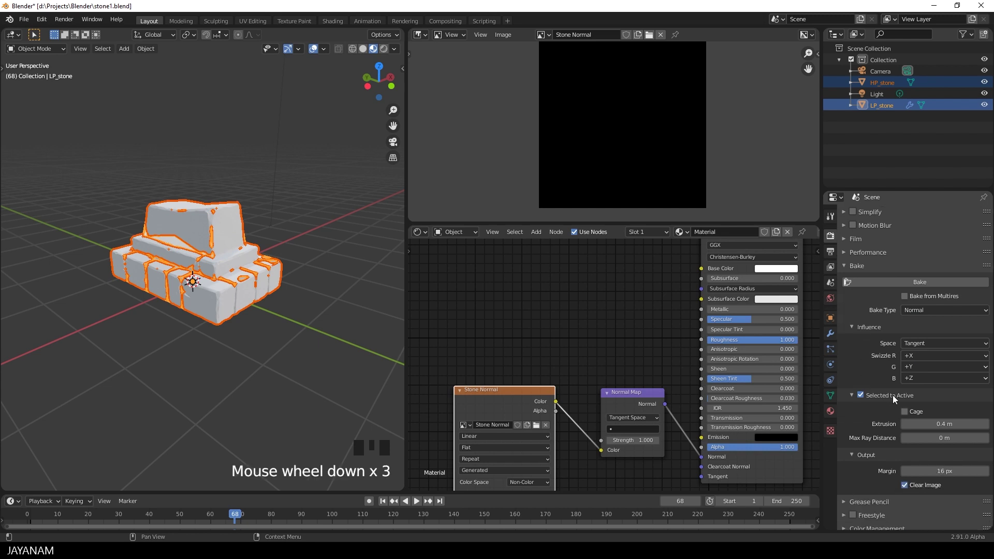
scroll(893, 396, "down", 1)
left_click(949, 419)
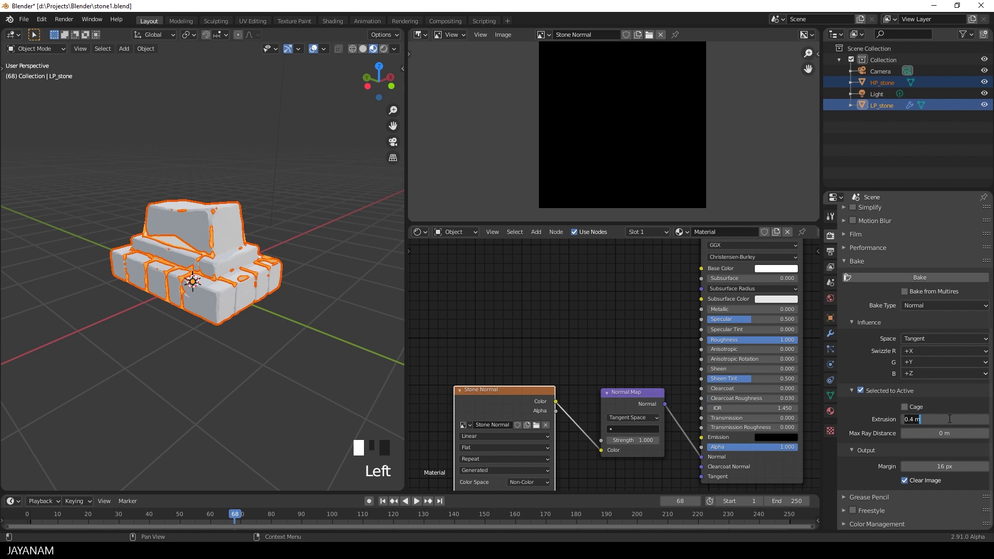
type("0.3")
key("Return")
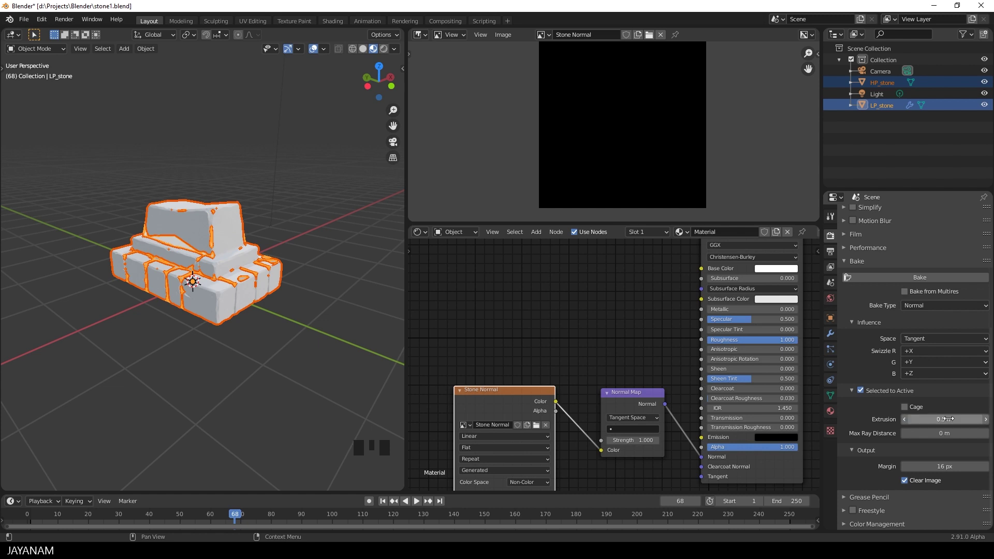
Step: Bake the sculpt's detail into the Stone Normal image and zoom out to view the purple result
left_click(914, 278)
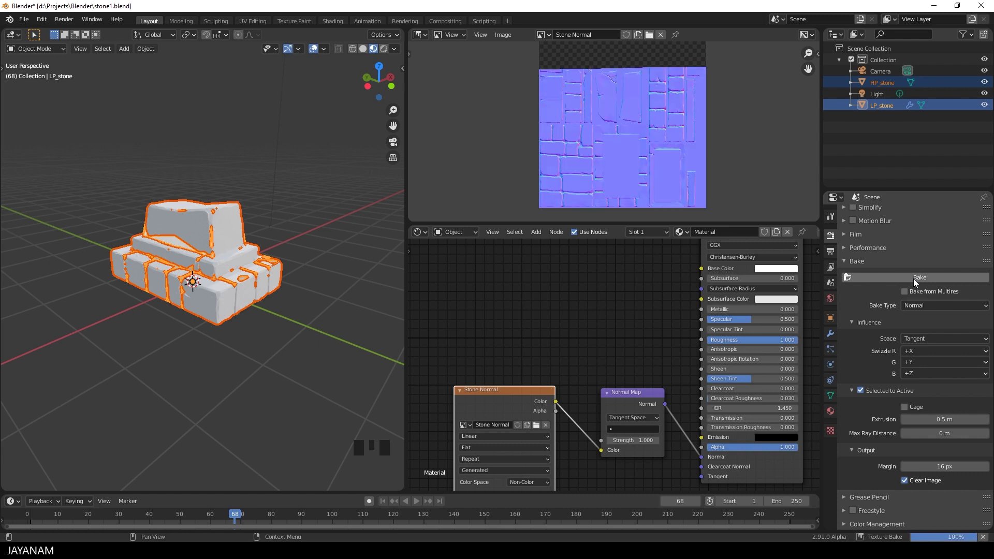
scroll(672, 135, "down", 1)
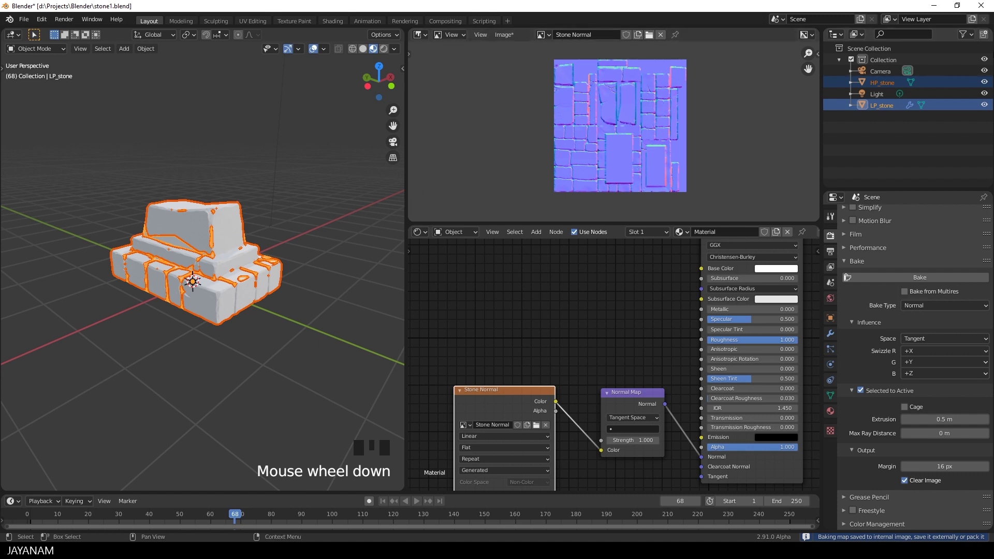
Step: Hide HP_stone, select LP_stone, and check its vertices and edges in Edit Mode
left_click(986, 83)
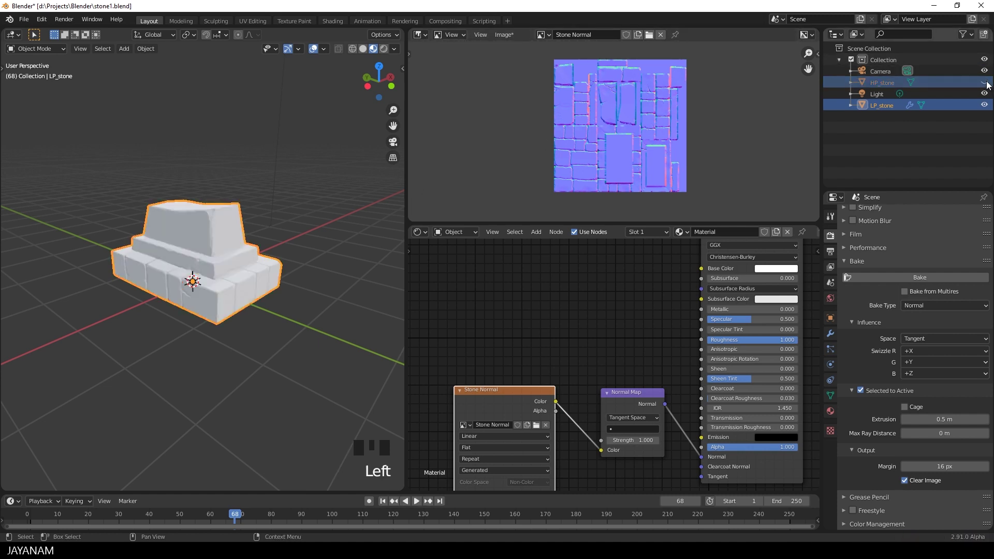
left_click(887, 105)
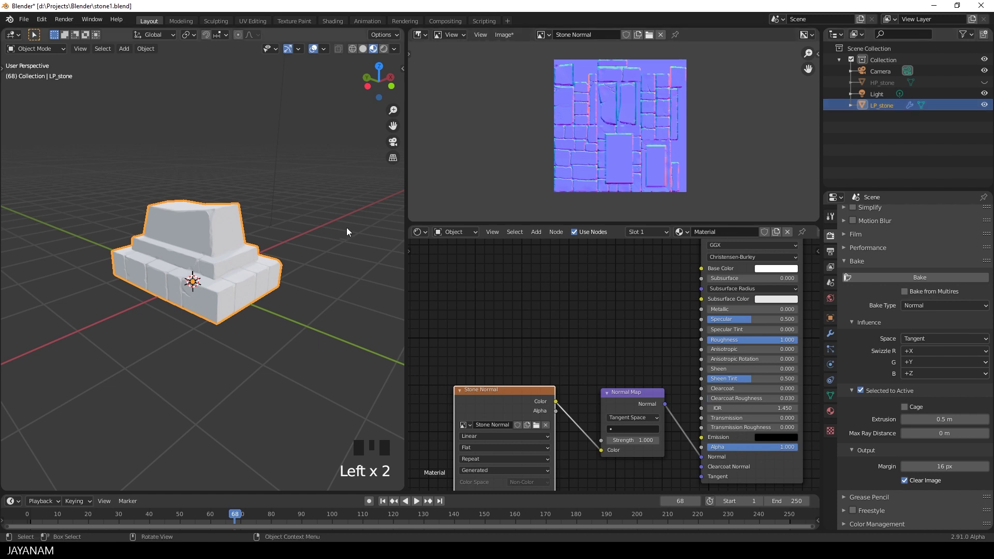
scroll(317, 251, "up", 2)
mouse_move(314, 250)
middle_mouse_down()
mouse_move(335, 252)
mouse_move(4, 248)
mouse_move(381, 244)
mouse_move(313, 247)
middle_mouse_up()
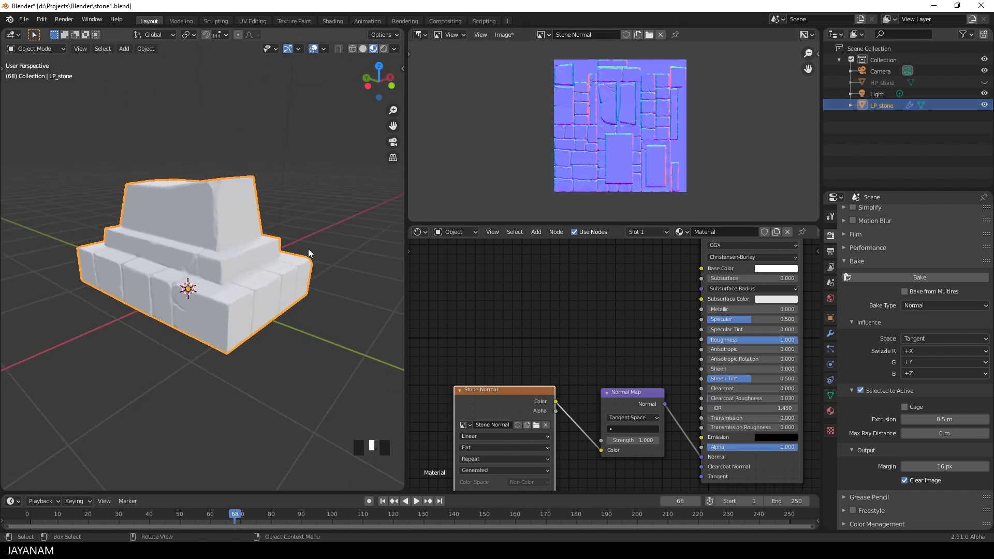
scroll(309, 249, "up", 1)
key("Tab")
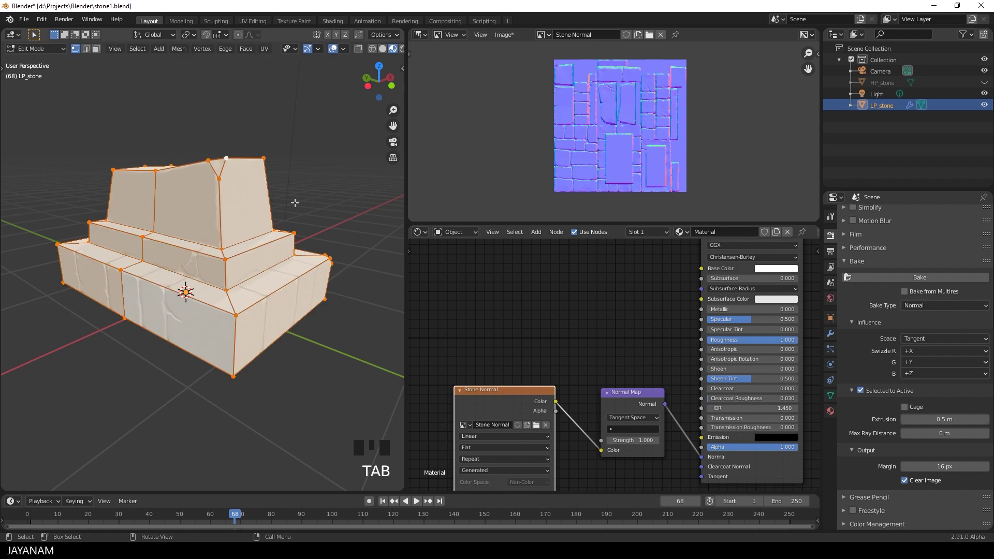
key("Tab")
middle_click_drag(287, 251, 255, 253)
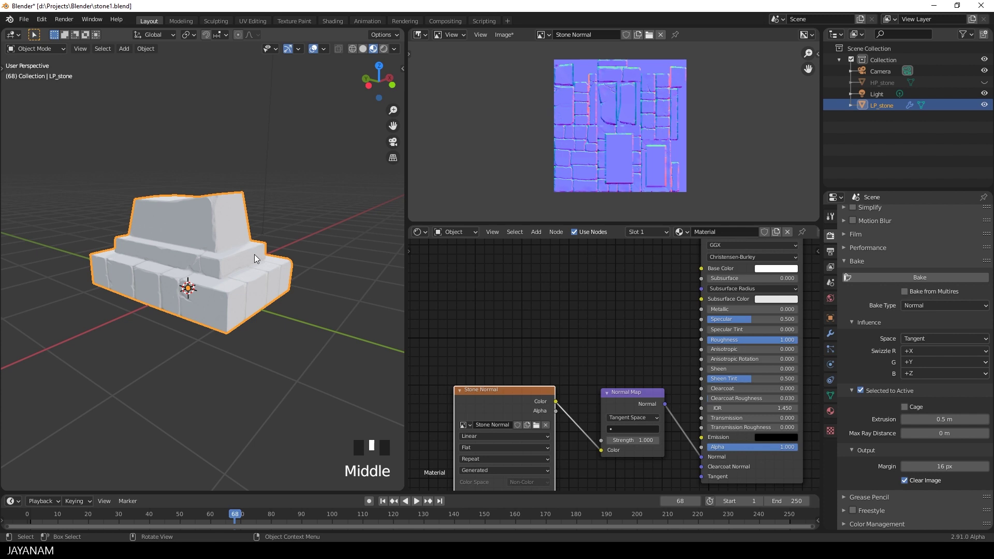
Step: Darken LP_stone's Base Color to grey, then deselect it to remove the outline
left_click(782, 269)
left_click_drag(834, 145, 834, 170)
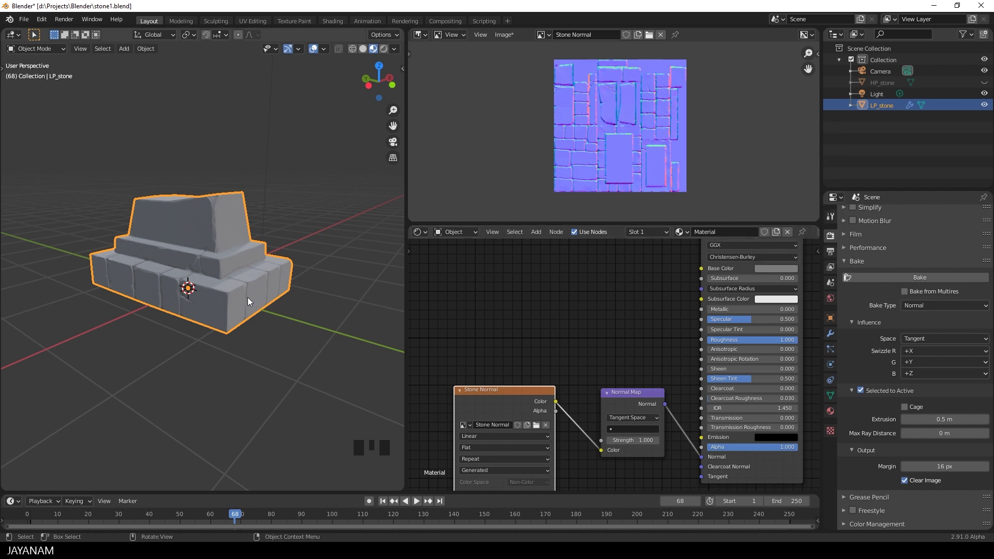
middle_click_drag(248, 297, 209, 307)
left_click(325, 309)
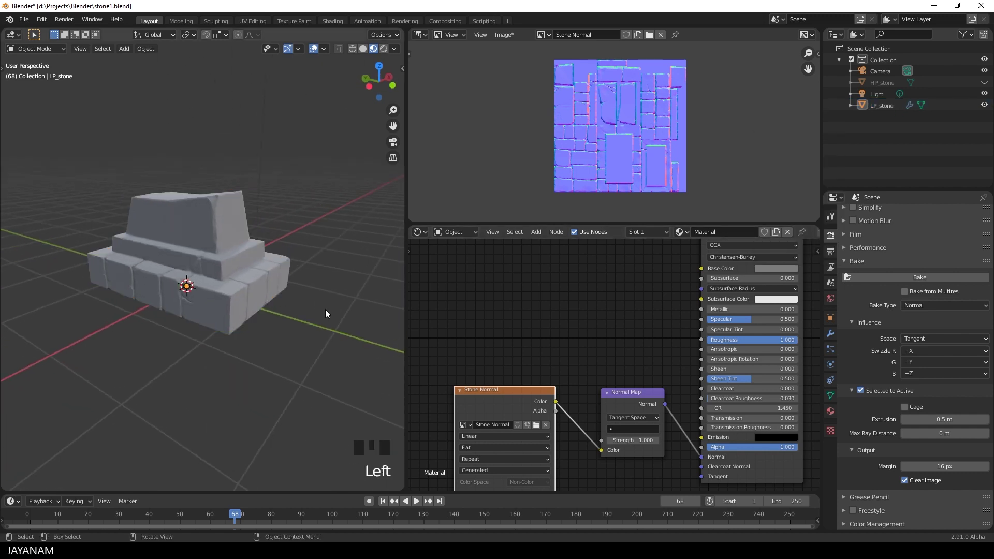
scroll(325, 314, "up", 1)
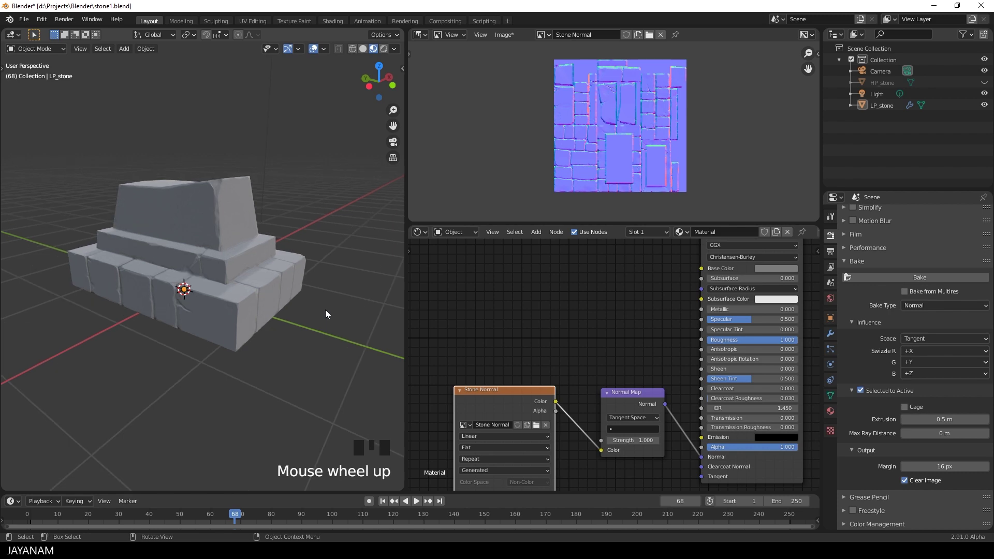